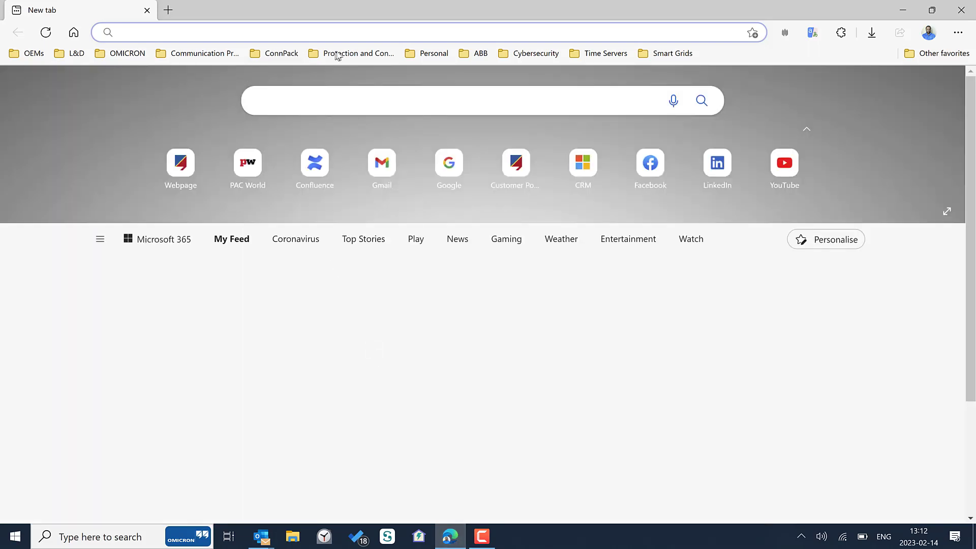
Reach Publications & Technical Resources from the Protection bookmarks and filter by the Substation Automation product line
{"action": "left_click", "coordinate": [343, 54]}
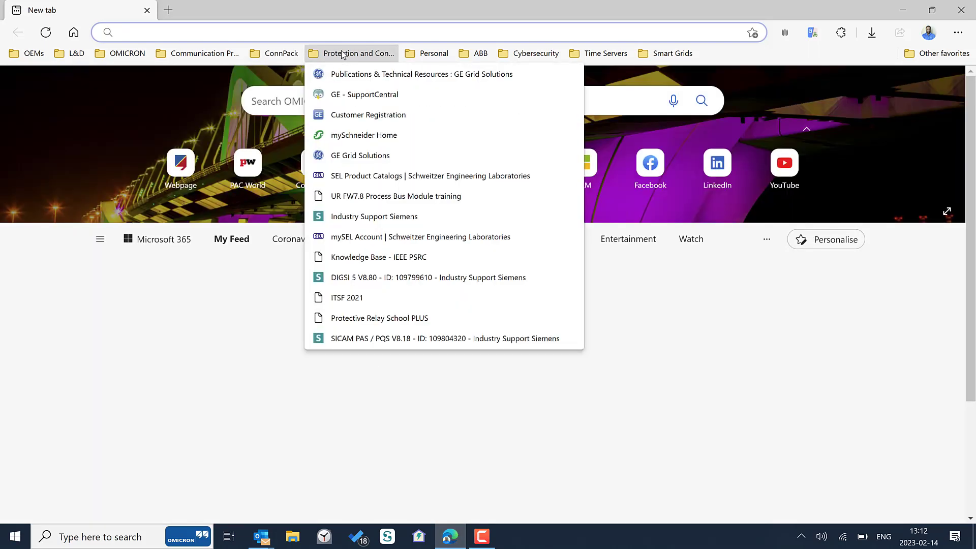
{"action": "left_click", "coordinate": [359, 74]}
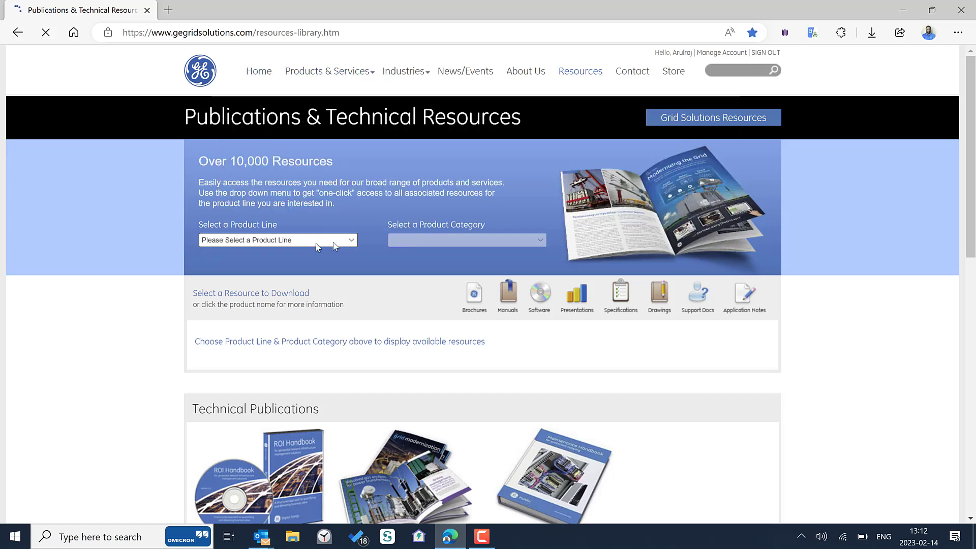
{"action": "left_click", "coordinate": [335, 241]}
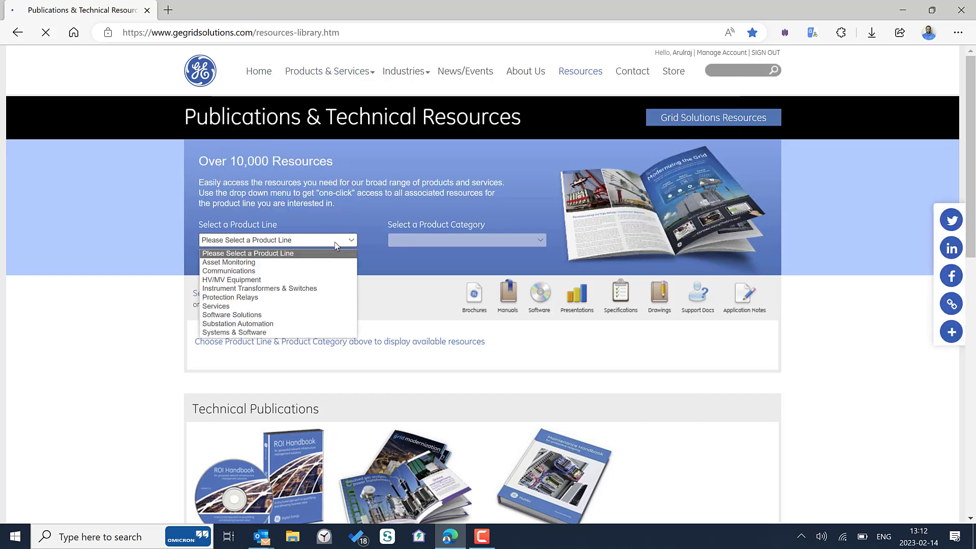
{"action": "left_click", "coordinate": [292, 324]}
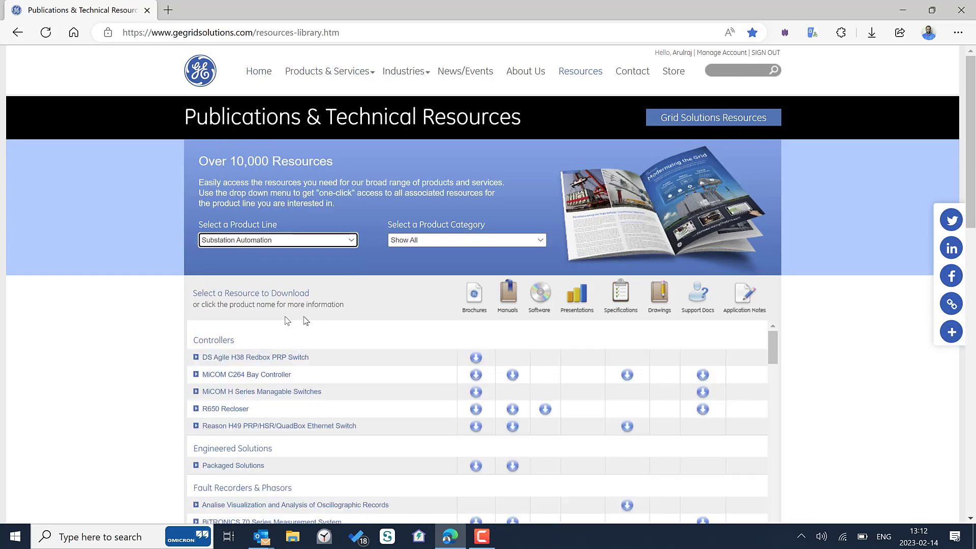
{"action": "scroll", "coordinate": [179, 328], "scroll_direction": "down", "scroll_amount": 3}
{"action": "scroll", "coordinate": [179, 328], "scroll_direction": "down", "scroll_amount": 3}
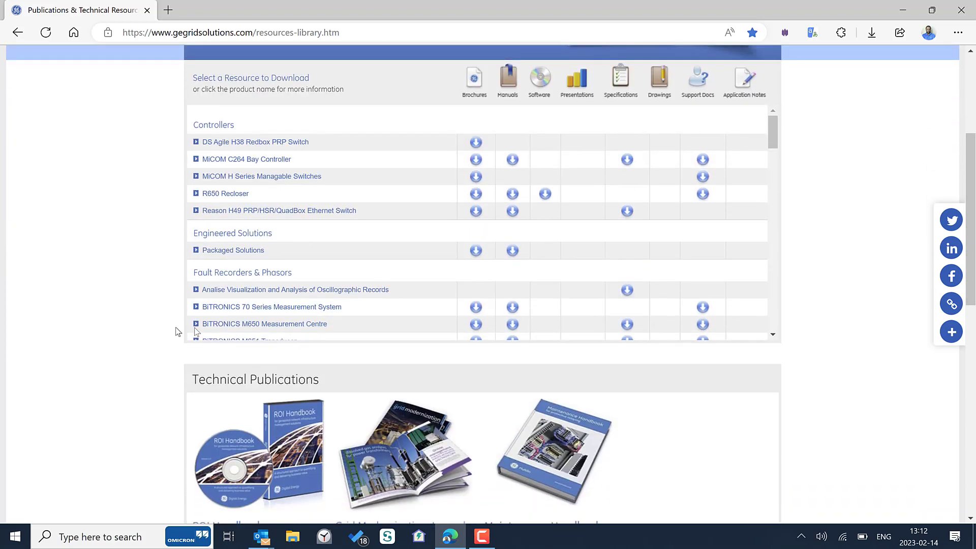
{"action": "mouse_move", "coordinate": [772, 130]}
{"action": "left_mouse_down"}
{"action": "mouse_move", "coordinate": [772, 228]}
{"action": "mouse_move", "coordinate": [758, 292]}
{"action": "left_mouse_up"}
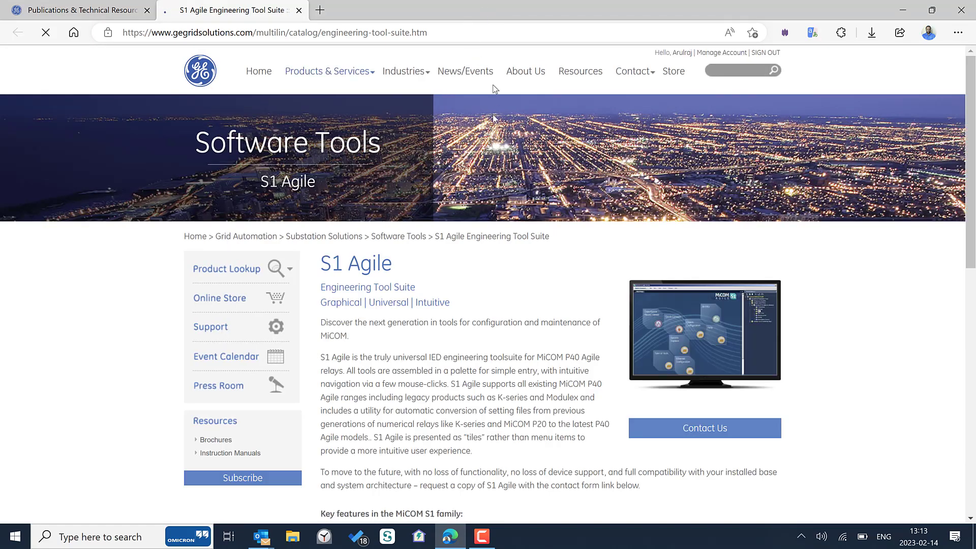
{"action": "scroll", "coordinate": [478, 314], "scroll_direction": "down", "scroll_amount": 3}
{"action": "scroll", "coordinate": [481, 326], "scroll_direction": "down", "scroll_amount": 4}
{"action": "scroll", "coordinate": [481, 326], "scroll_direction": "down", "scroll_amount": 2}
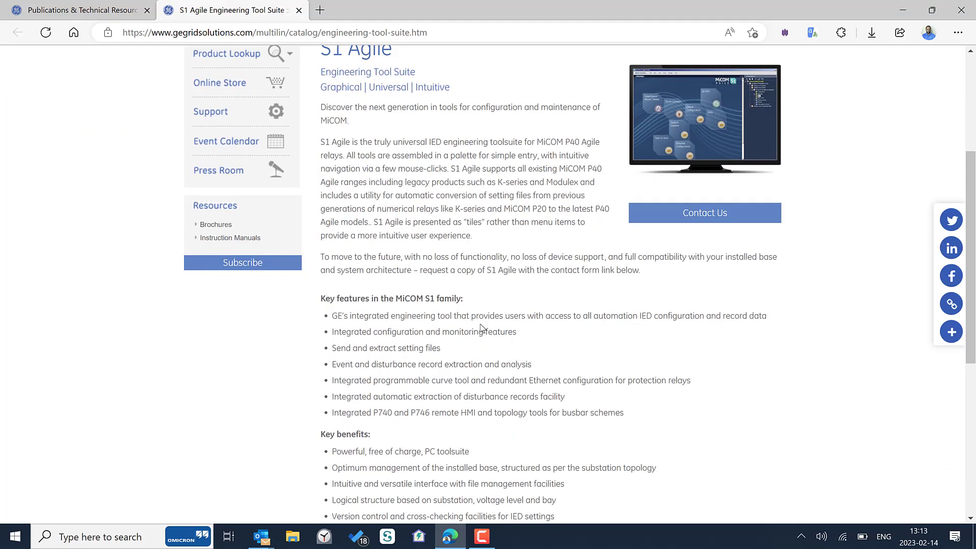
{"action": "scroll", "coordinate": [481, 327], "scroll_direction": "down", "scroll_amount": 3}
{"action": "scroll", "coordinate": [481, 327], "scroll_direction": "down", "scroll_amount": 2}
{"action": "scroll", "coordinate": [481, 326], "scroll_direction": "down", "scroll_amount": 4}
{"action": "scroll", "coordinate": [481, 326], "scroll_direction": "down", "scroll_amount": 3}
{"action": "scroll", "coordinate": [481, 329], "scroll_direction": "up", "scroll_amount": 8}
{"action": "scroll", "coordinate": [480, 329], "scroll_direction": "up", "scroll_amount": 2}
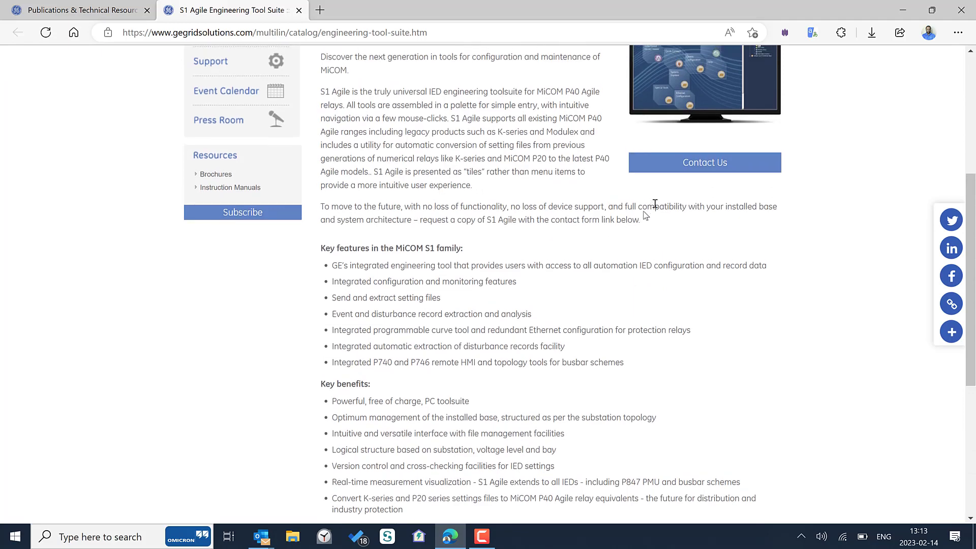
Bring up the Contact Us support form and start a question or comment requesting S1 Agile
{"action": "left_click", "coordinate": [689, 173]}
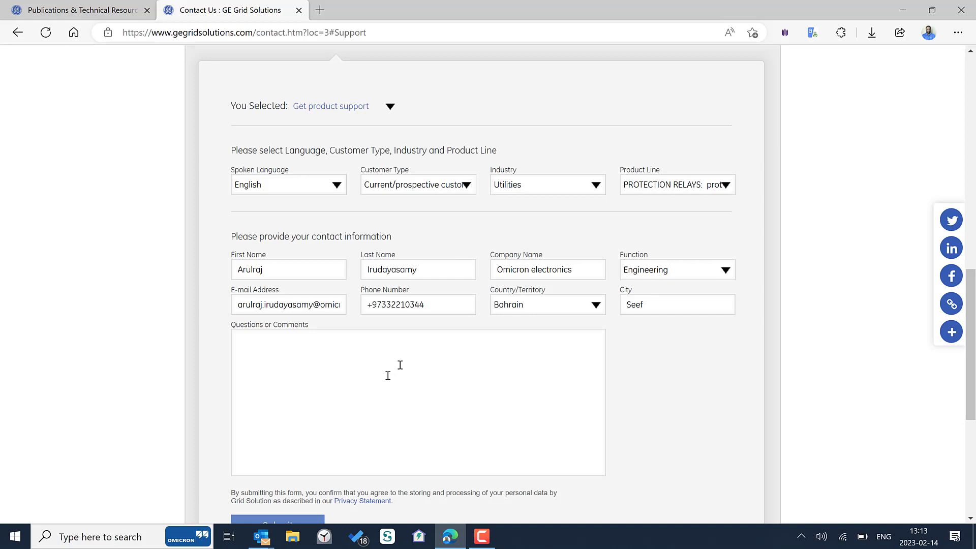
{"action": "left_click", "coordinate": [350, 379]}
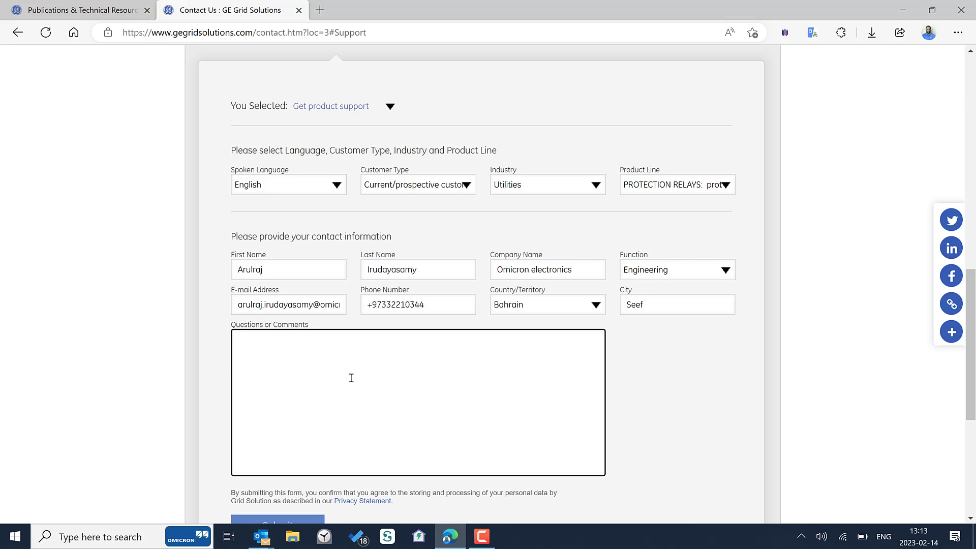
{"action": "scroll", "coordinate": [397, 396], "scroll_direction": "down", "scroll_amount": 1}
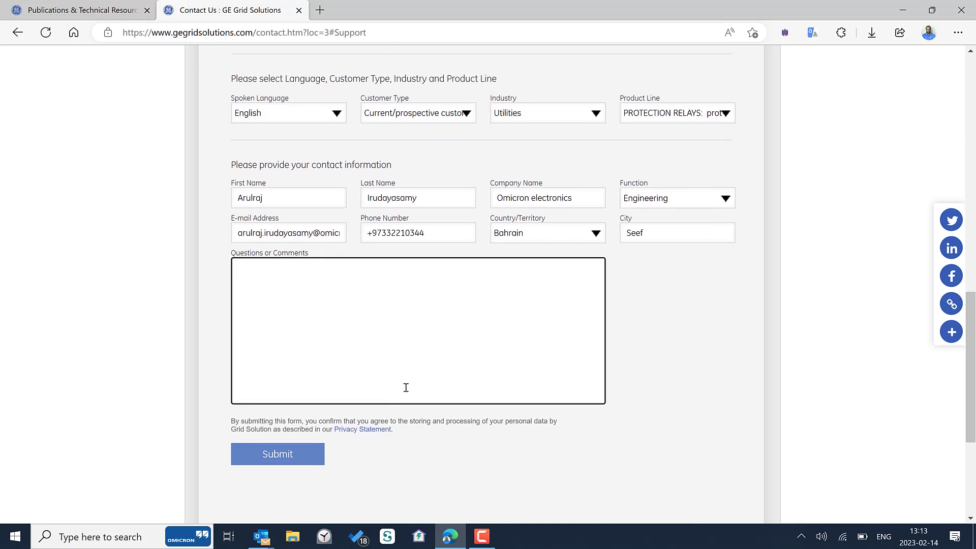
{"action": "scroll", "coordinate": [406, 388], "scroll_direction": "up", "scroll_amount": 1}
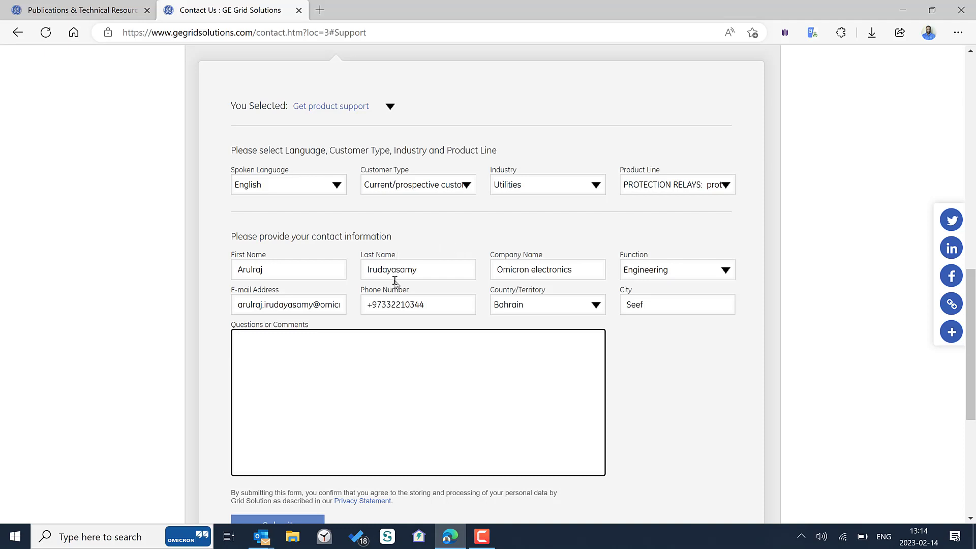
{"action": "scroll", "coordinate": [348, 434], "scroll_direction": "down", "scroll_amount": 1}
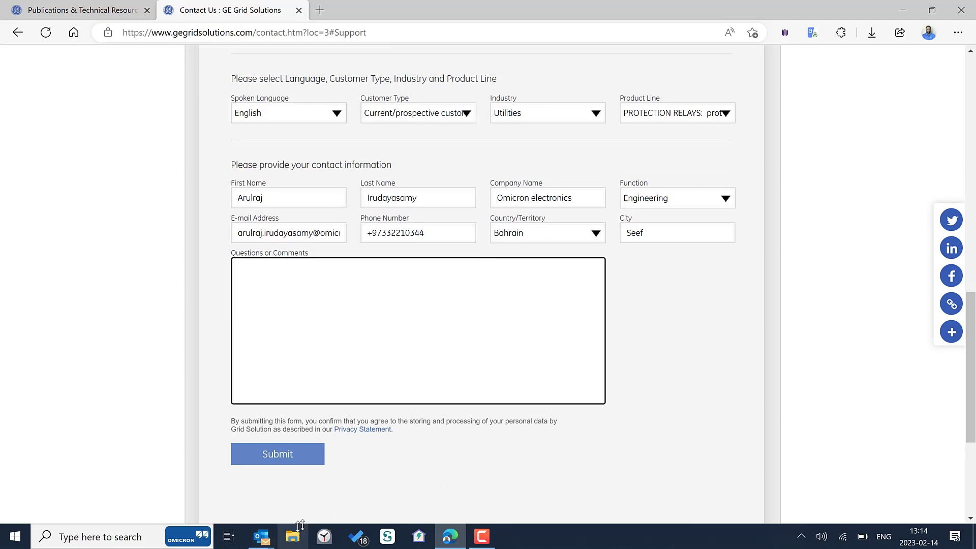
Bring the MiCOM S1 Agile Download email with the 2.1.4 link forward in Outlook
{"action": "left_click", "coordinate": [262, 537]}
{"action": "left_click", "coordinate": [327, 485]}
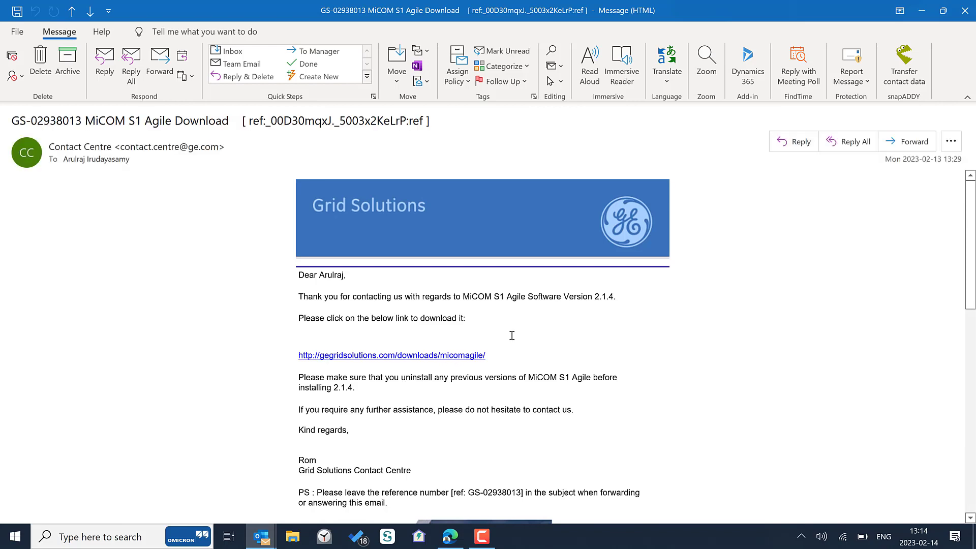
{"action": "scroll", "coordinate": [512, 335], "scroll_direction": "down", "scroll_amount": 4}
{"action": "scroll", "coordinate": [507, 367], "scroll_direction": "down", "scroll_amount": 4}
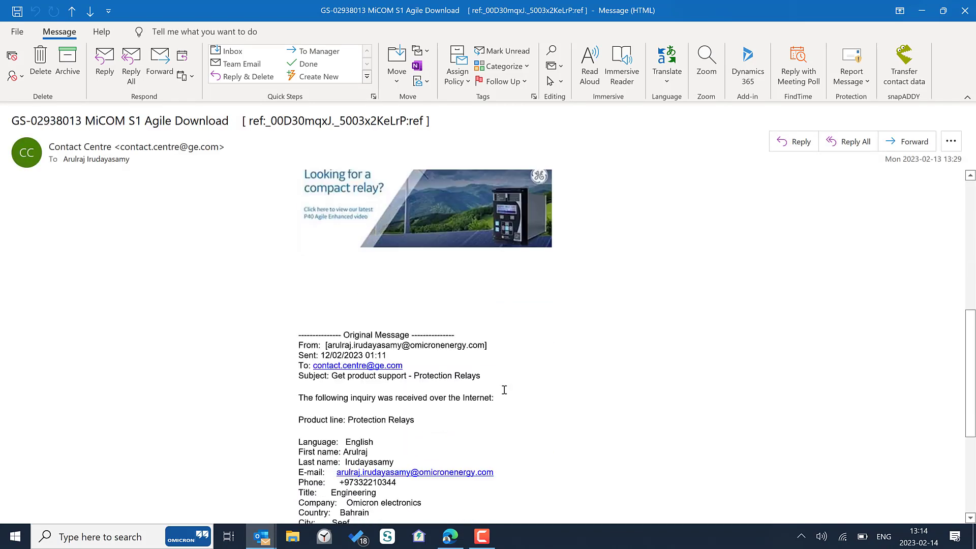
{"action": "scroll", "coordinate": [504, 391], "scroll_direction": "down", "scroll_amount": 3}
{"action": "scroll", "coordinate": [427, 405], "scroll_direction": "down", "scroll_amount": 4}
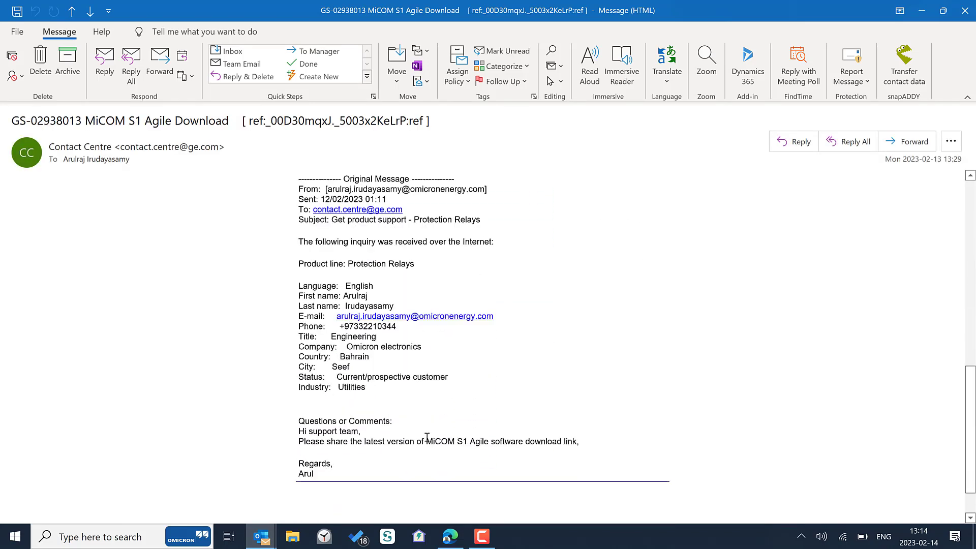
{"action": "scroll", "coordinate": [427, 439], "scroll_direction": "down", "scroll_amount": 2}
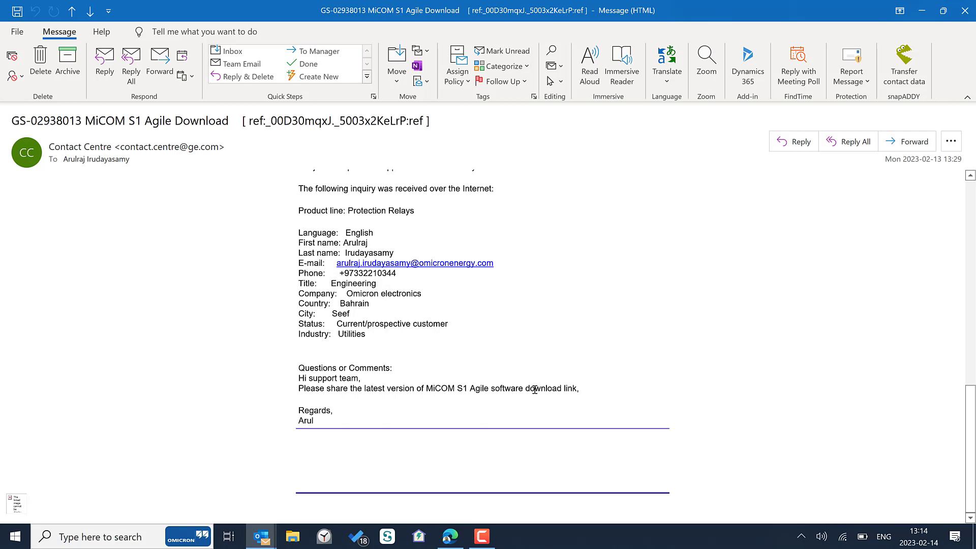
{"action": "scroll", "coordinate": [551, 390], "scroll_direction": "up", "scroll_amount": 3}
{"action": "scroll", "coordinate": [551, 390], "scroll_direction": "up", "scroll_amount": 2}
{"action": "scroll", "coordinate": [551, 389], "scroll_direction": "up", "scroll_amount": 3}
{"action": "scroll", "coordinate": [551, 390], "scroll_direction": "up", "scroll_amount": 2}
{"action": "scroll", "coordinate": [551, 390], "scroll_direction": "up", "scroll_amount": 3}
{"action": "scroll", "coordinate": [552, 390], "scroll_direction": "up", "scroll_amount": 1}
{"action": "scroll", "coordinate": [540, 371], "scroll_direction": "up", "scroll_amount": 2}
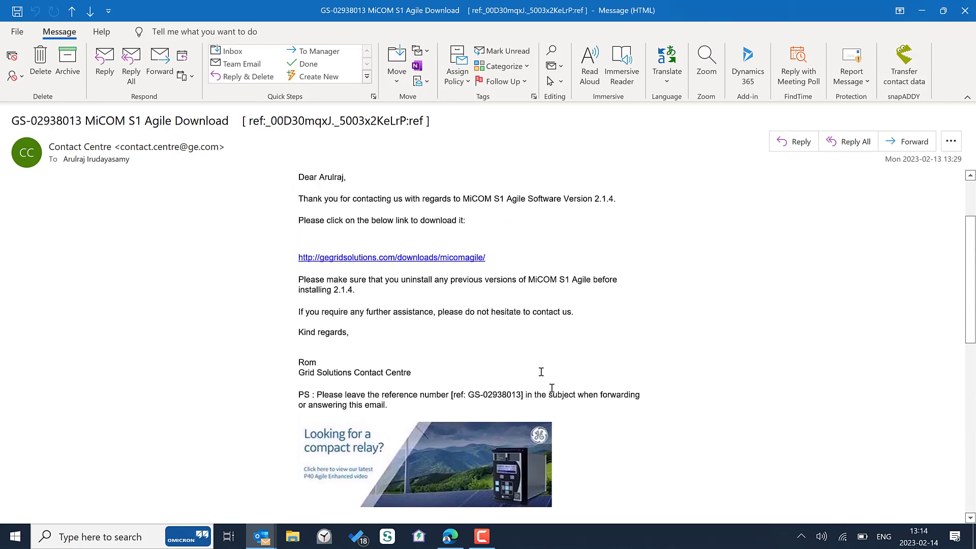
{"action": "scroll", "coordinate": [541, 372], "scroll_direction": "up", "scroll_amount": 1}
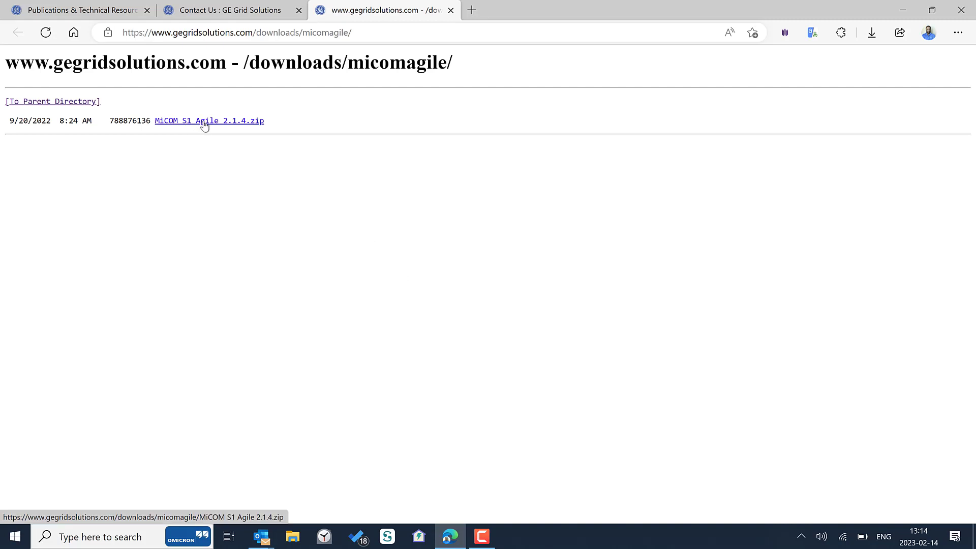
Start downloading MiCOM S1 Agile 2.1.4.zip from the micomagile directory
{"action": "left_click", "coordinate": [205, 122]}
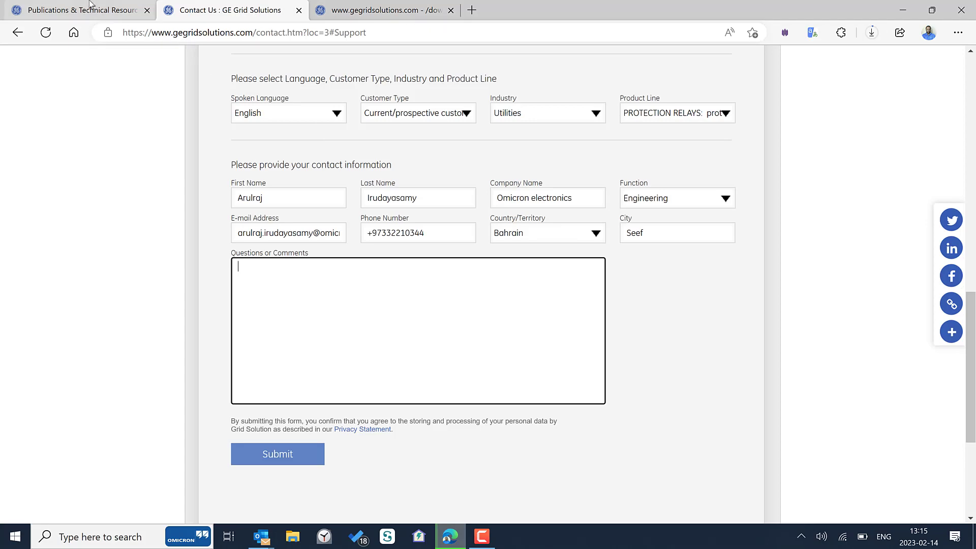
Switch back to the GE resources library tab
{"action": "left_click", "coordinate": [91, 10]}
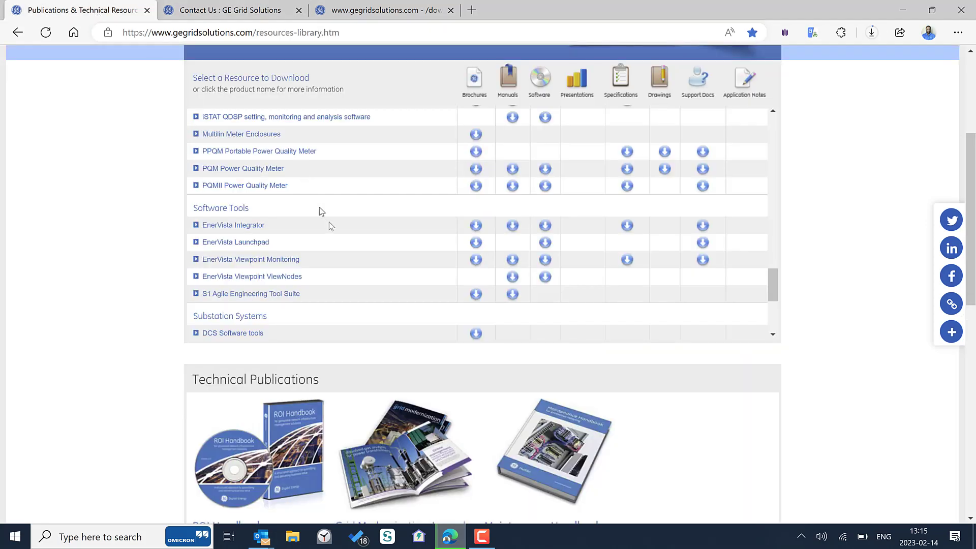
{"action": "scroll", "coordinate": [330, 222], "scroll_direction": "up", "scroll_amount": 5}
{"action": "scroll", "coordinate": [330, 222], "scroll_direction": "up", "scroll_amount": 5}
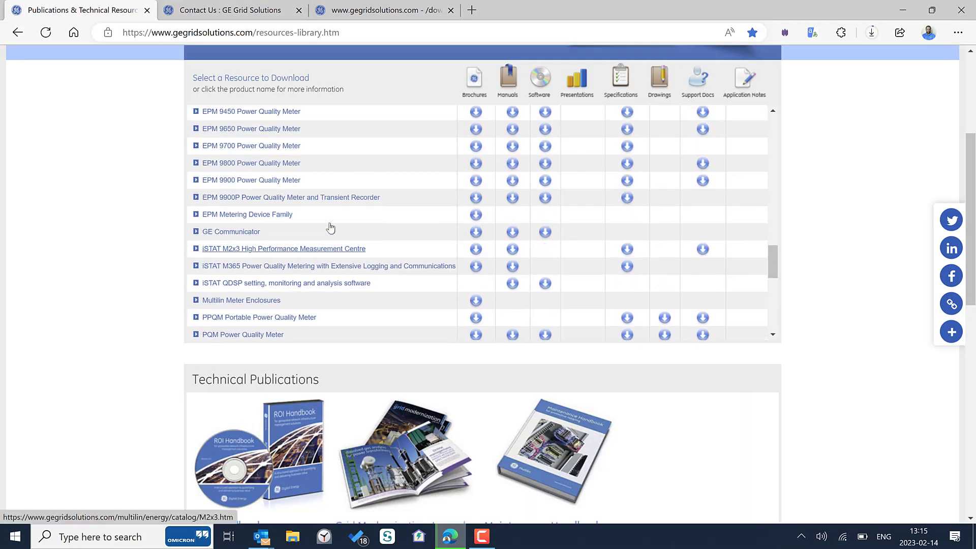
{"action": "scroll", "coordinate": [329, 226], "scroll_direction": "up", "scroll_amount": 4}
{"action": "scroll", "coordinate": [329, 227], "scroll_direction": "up", "scroll_amount": 4}
{"action": "scroll", "coordinate": [330, 227], "scroll_direction": "up", "scroll_amount": 3}
{"action": "scroll", "coordinate": [330, 227], "scroll_direction": "up", "scroll_amount": 5}
{"action": "scroll", "coordinate": [330, 227], "scroll_direction": "up", "scroll_amount": 3}
{"action": "scroll", "coordinate": [330, 227], "scroll_direction": "up", "scroll_amount": 2}
{"action": "scroll", "coordinate": [329, 226], "scroll_direction": "up", "scroll_amount": 4}
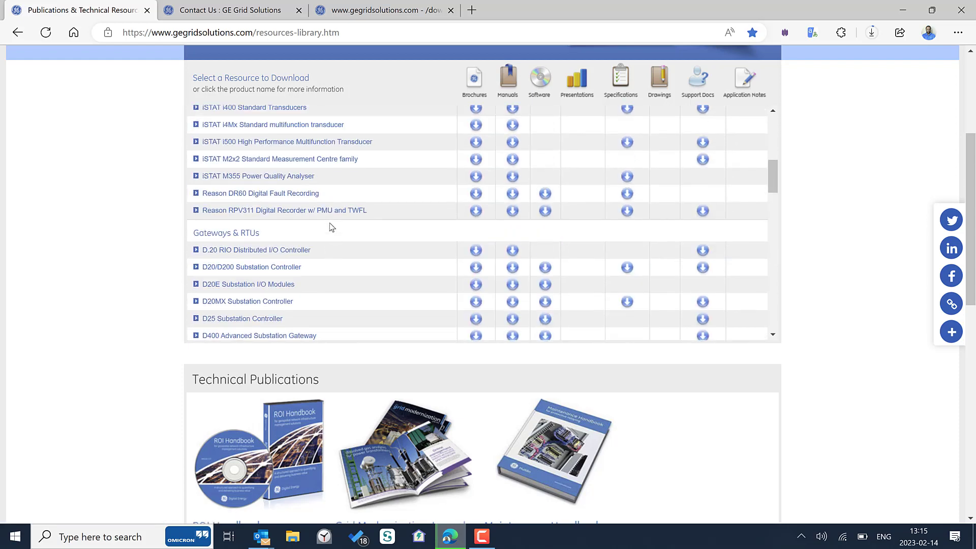
{"action": "scroll", "coordinate": [331, 227], "scroll_direction": "up", "scroll_amount": 5}
{"action": "scroll", "coordinate": [332, 227], "scroll_direction": "up", "scroll_amount": 4}
{"action": "scroll", "coordinate": [331, 227], "scroll_direction": "up", "scroll_amount": 3}
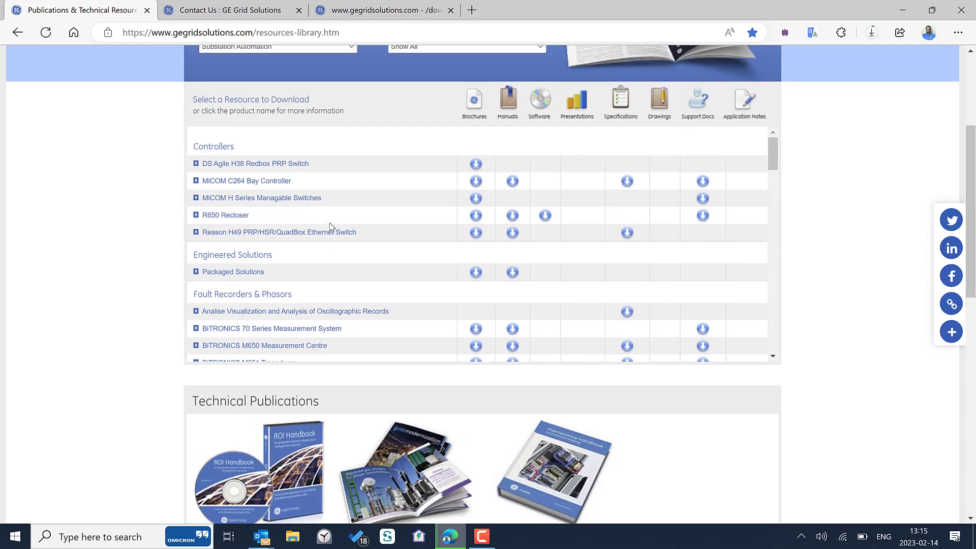
{"action": "scroll", "coordinate": [332, 226], "scroll_direction": "up", "scroll_amount": 6}
Filter the resource library to Protection Relays in the Transformer Protection category
{"action": "left_click", "coordinate": [350, 240]}
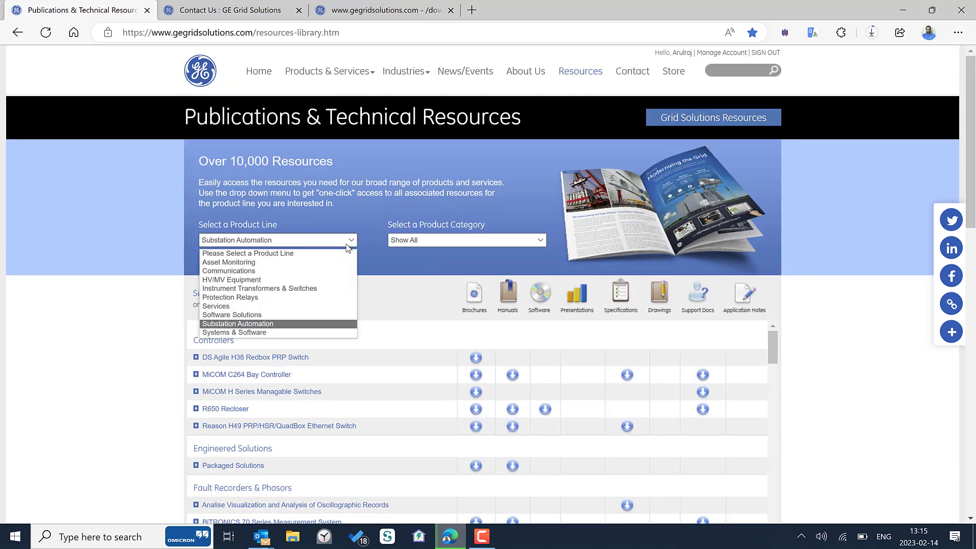
{"action": "left_click", "coordinate": [319, 303]}
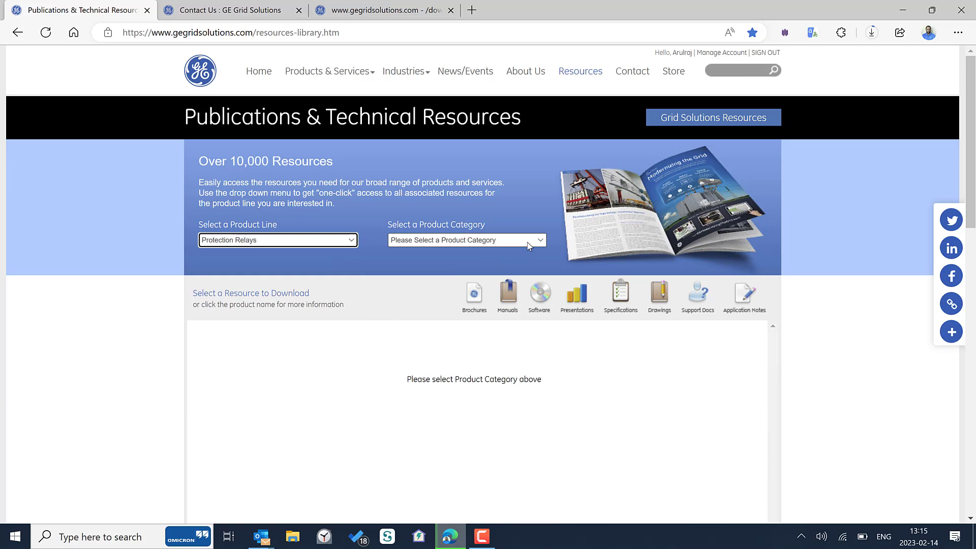
{"action": "left_click", "coordinate": [528, 244]}
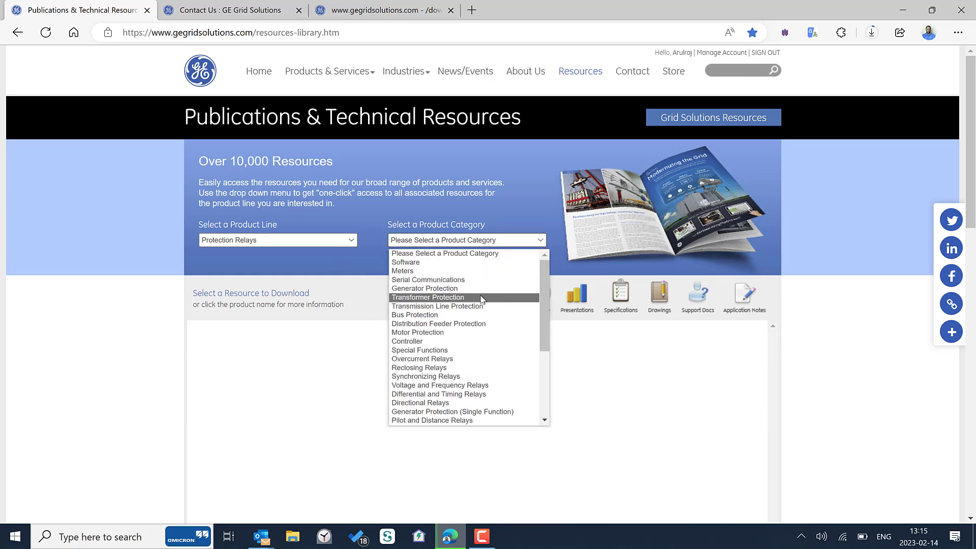
{"action": "left_click", "coordinate": [481, 298]}
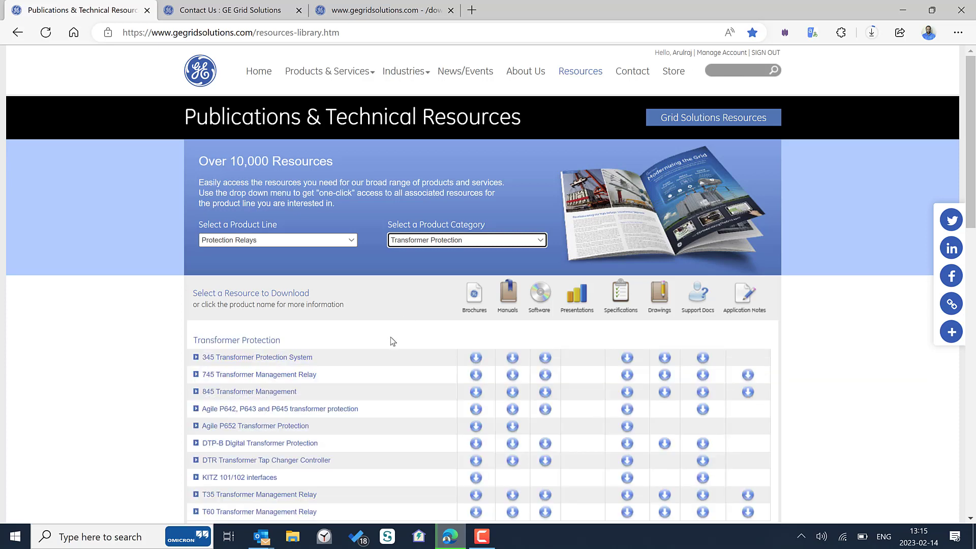
{"action": "scroll", "coordinate": [391, 338], "scroll_direction": "down", "scroll_amount": 1}
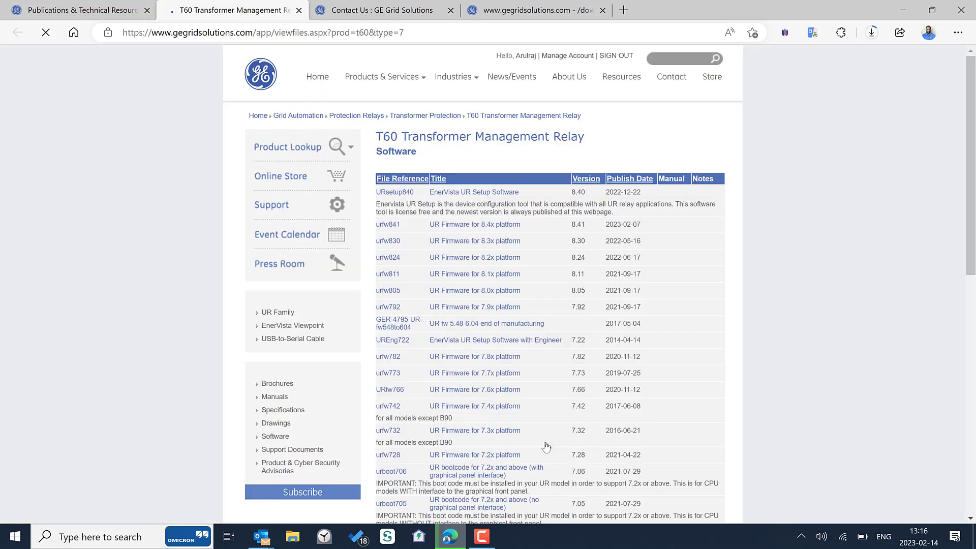
{"action": "scroll", "coordinate": [546, 432], "scroll_direction": "down", "scroll_amount": 4}
{"action": "scroll", "coordinate": [546, 433], "scroll_direction": "down", "scroll_amount": 3}
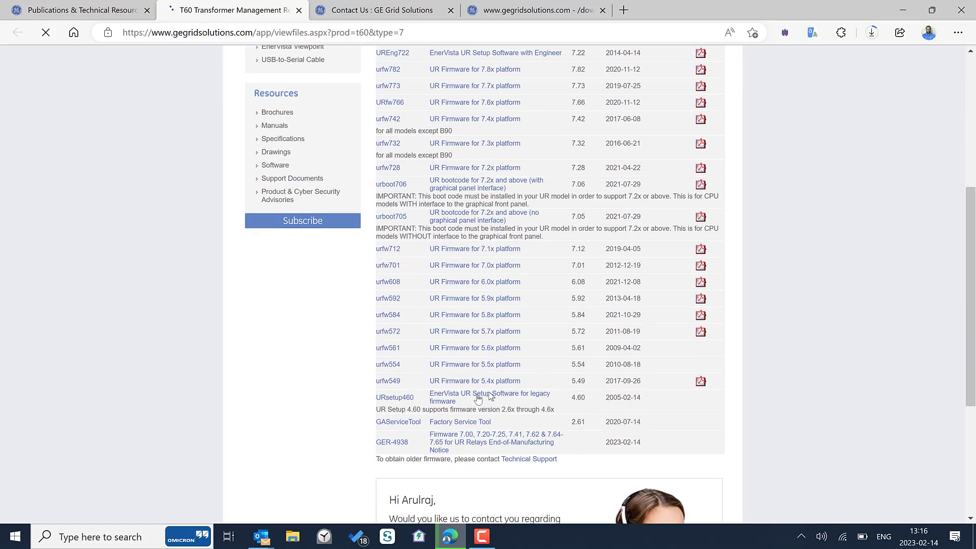
{"action": "scroll", "coordinate": [491, 442], "scroll_direction": "down", "scroll_amount": 1}
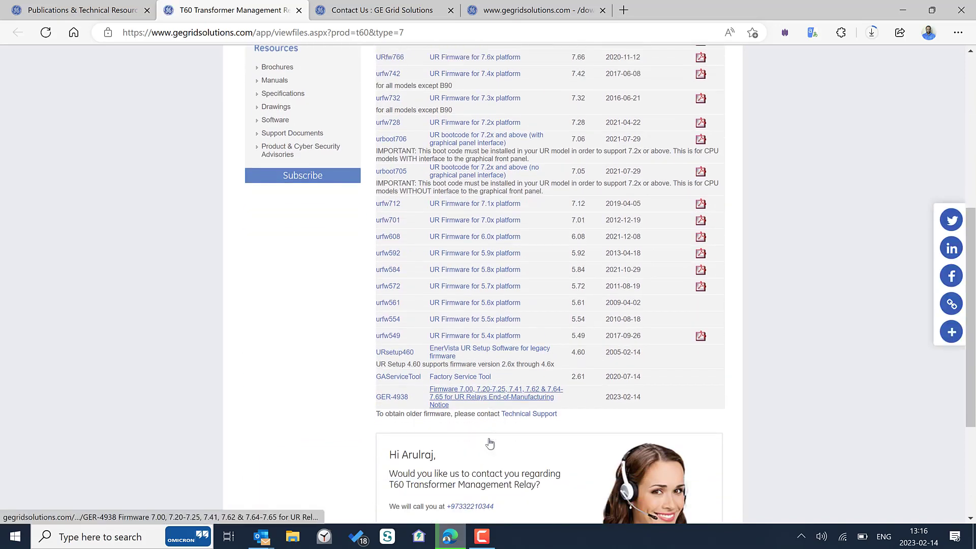
{"action": "scroll", "coordinate": [490, 442], "scroll_direction": "down", "scroll_amount": 1}
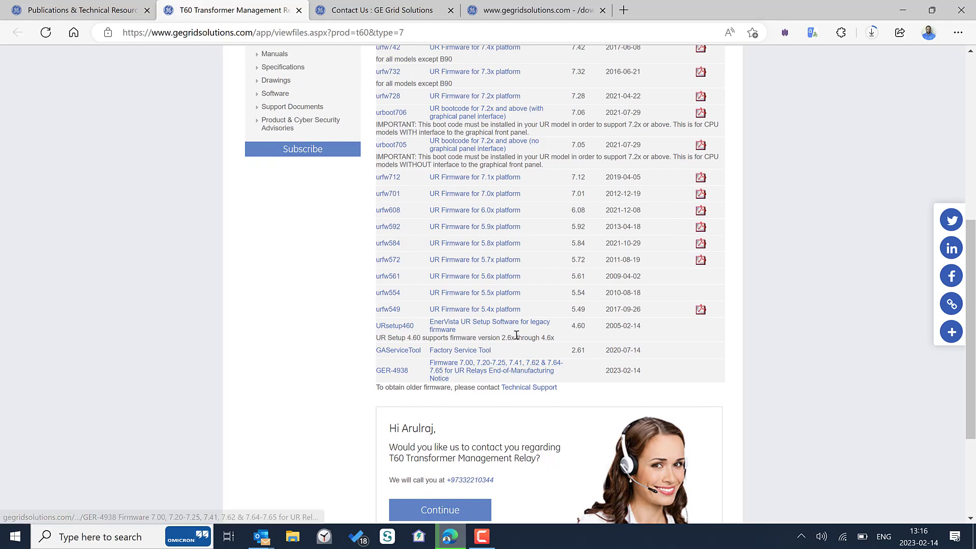
{"action": "scroll", "coordinate": [516, 337], "scroll_direction": "up", "scroll_amount": 2}
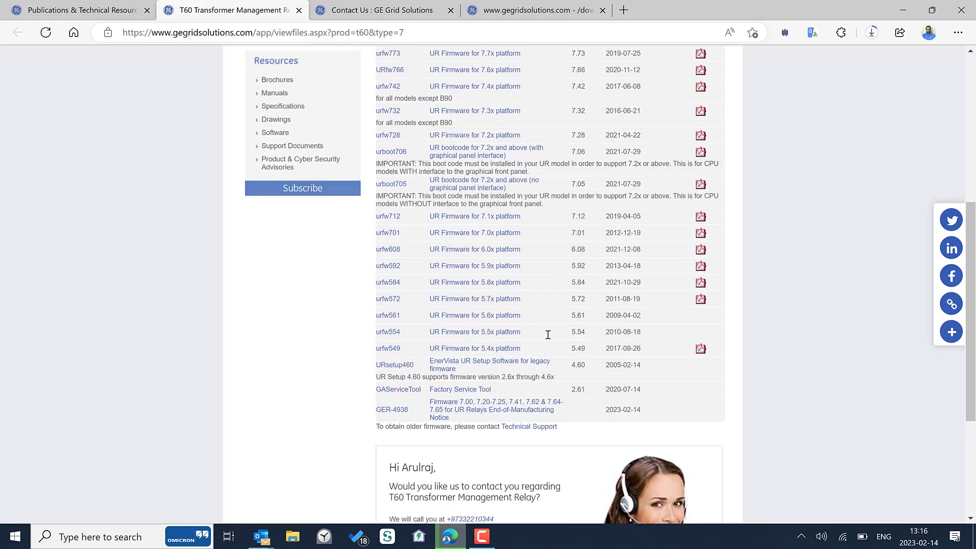
{"action": "scroll", "coordinate": [488, 321], "scroll_direction": "up", "scroll_amount": 2}
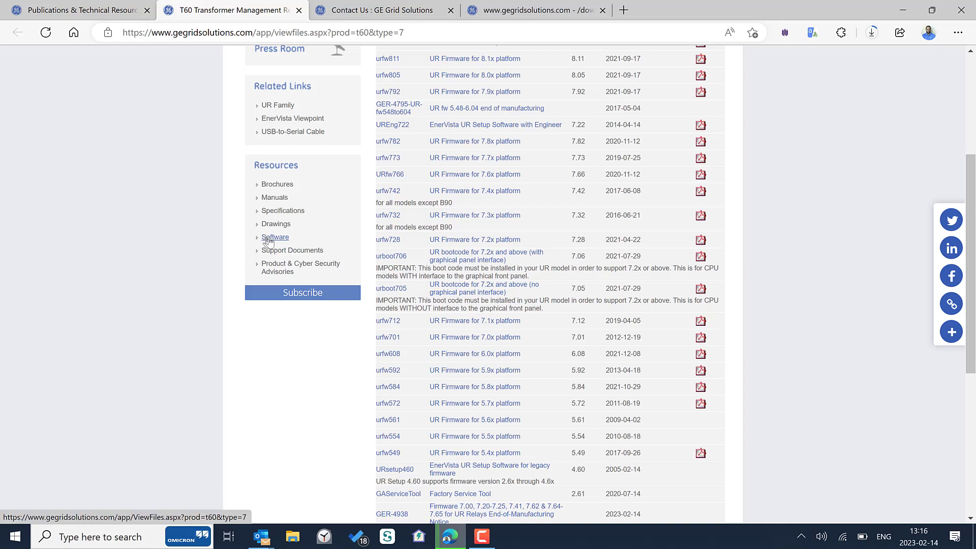
Reload the T60 Transformer Management Relay software downloads list
{"action": "left_click", "coordinate": [272, 238]}
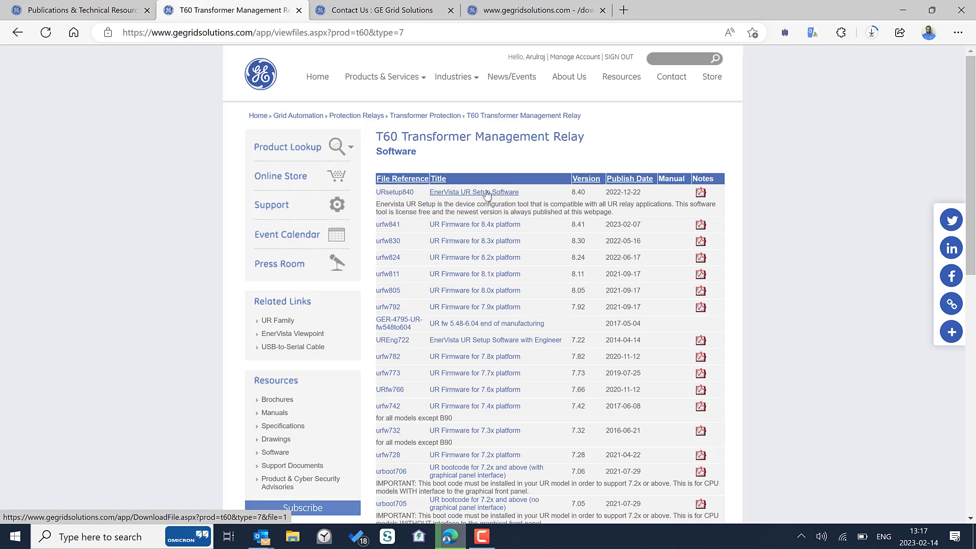
Start the EnerVista UR Setup Software 8.40 download and check its progress in the Downloads flyout
{"action": "left_click", "coordinate": [487, 195]}
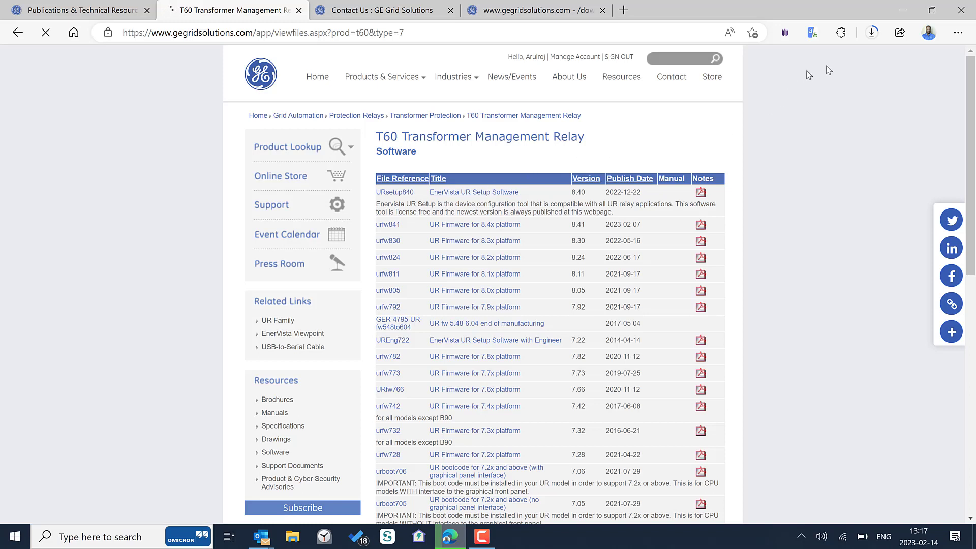
{"action": "left_click", "coordinate": [871, 32]}
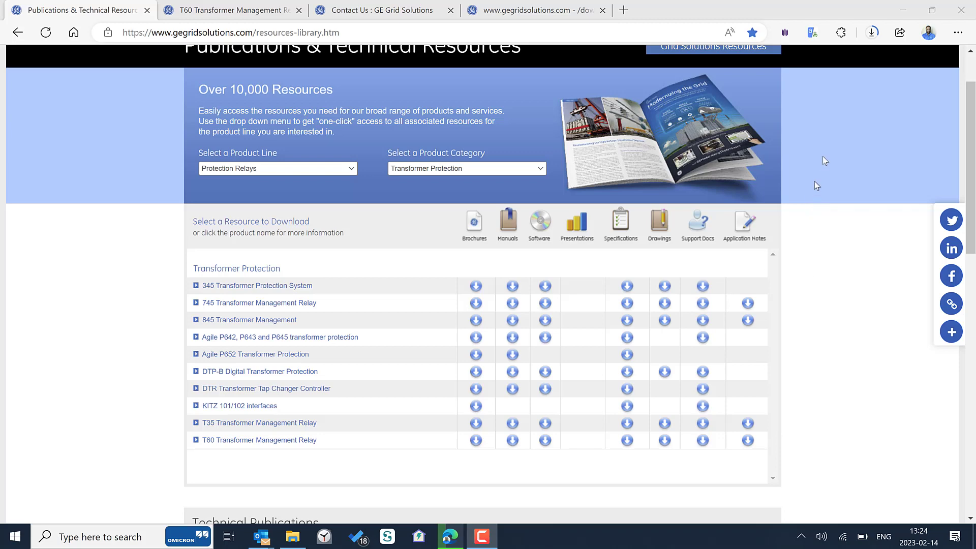
Show the downloaded MiCOM S1 Agile 2.1.4.zip in the Downloads folder in File Explorer
{"action": "left_click", "coordinate": [873, 33]}
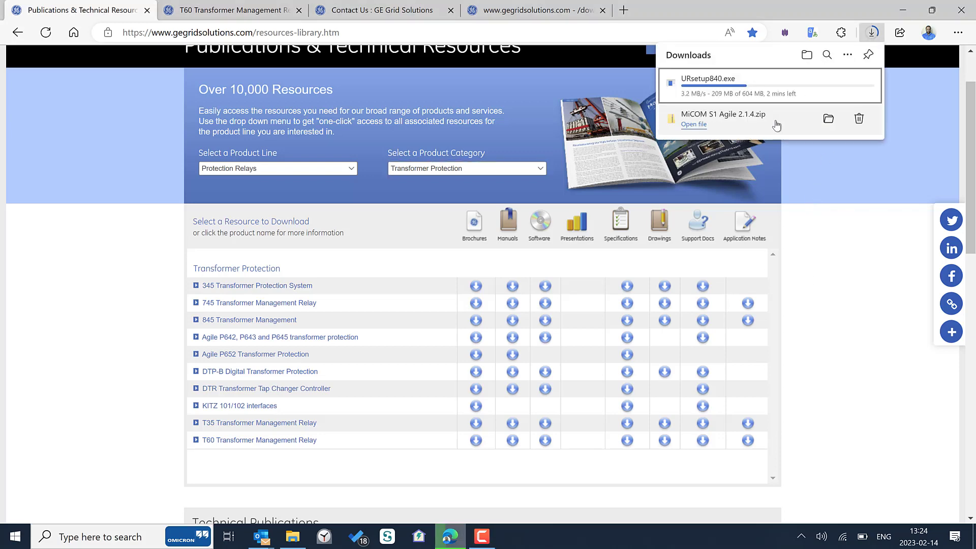
{"action": "left_click", "coordinate": [829, 119]}
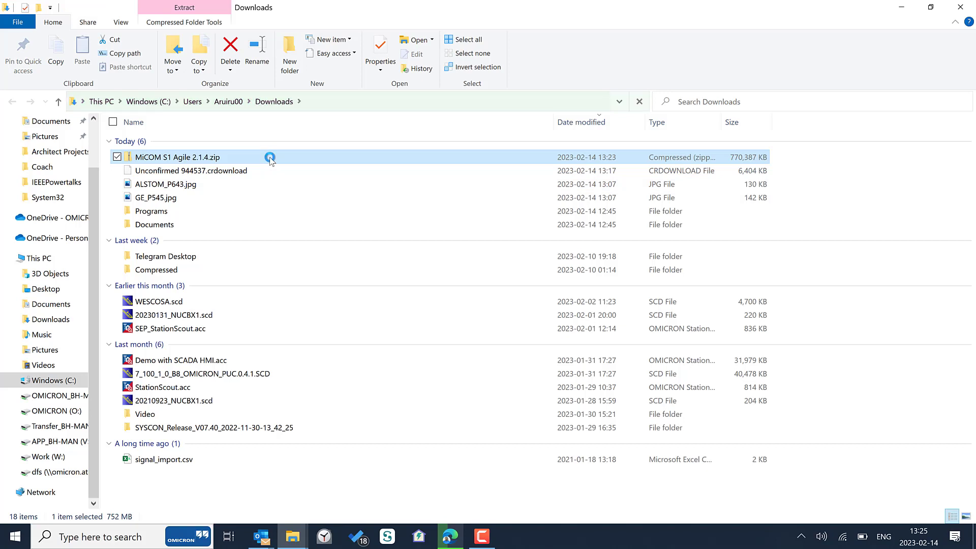
Extract MiCOM S1 Agile 2.1.4.zip with 7-Zip into a same-named folder in Downloads
{"action": "right_click", "coordinate": [271, 158]}
{"action": "mouse_move", "coordinate": [145, 242]}
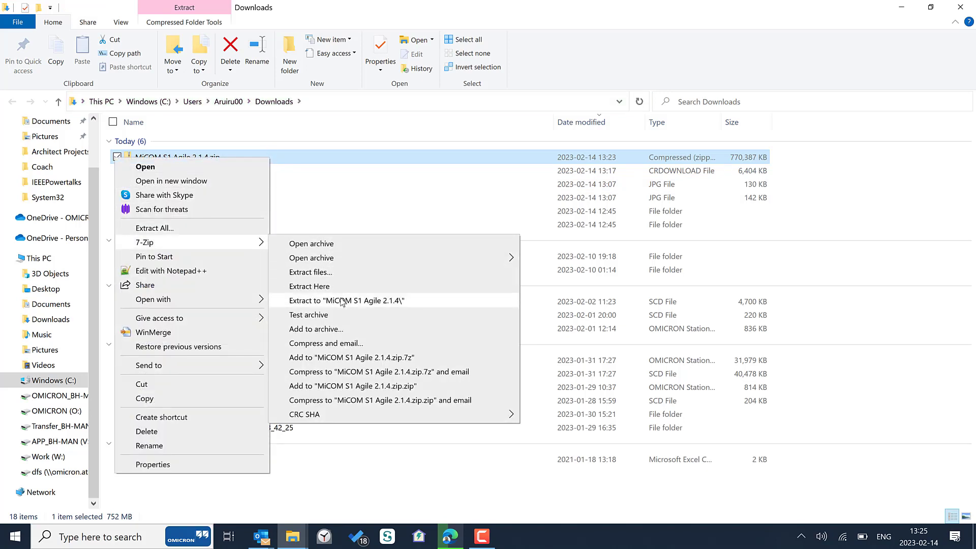
{"action": "left_click", "coordinate": [342, 301]}
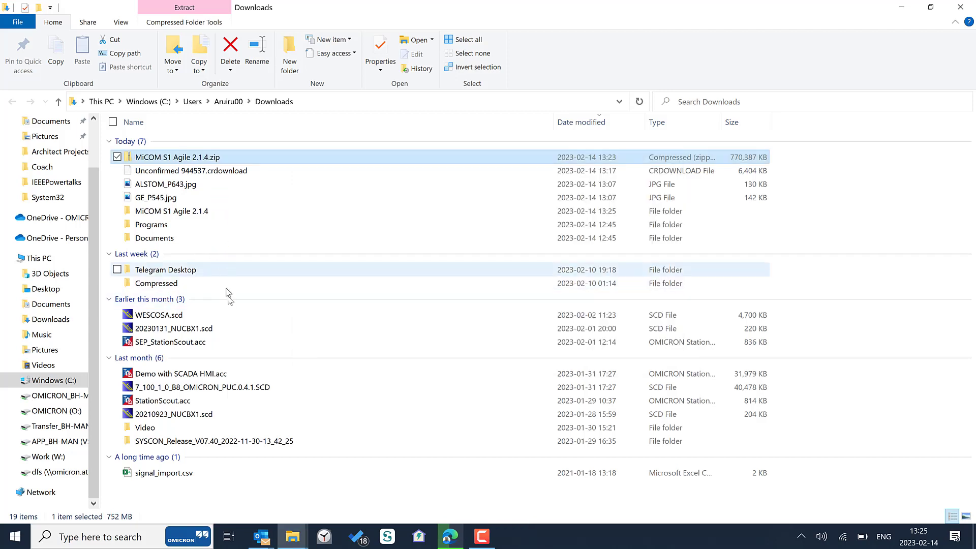
Enter the extracted MiCOM S1 Agile 2.1.4 folder and launch MiCOM S1 Agile Installer 2.1.4.exe
{"action": "left_click", "coordinate": [244, 211]}
{"action": "double_click", "coordinate": [243, 216]}
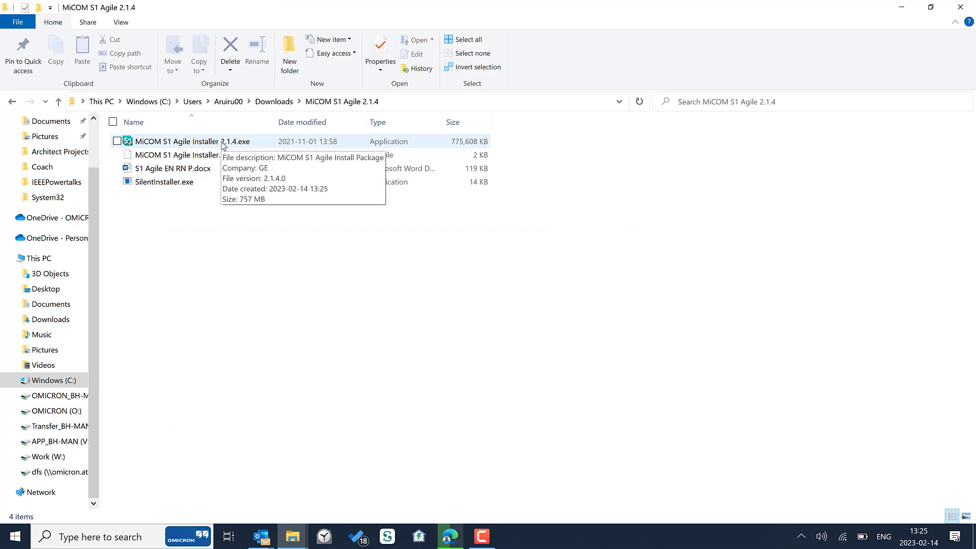
{"action": "double_click", "coordinate": [224, 145]}
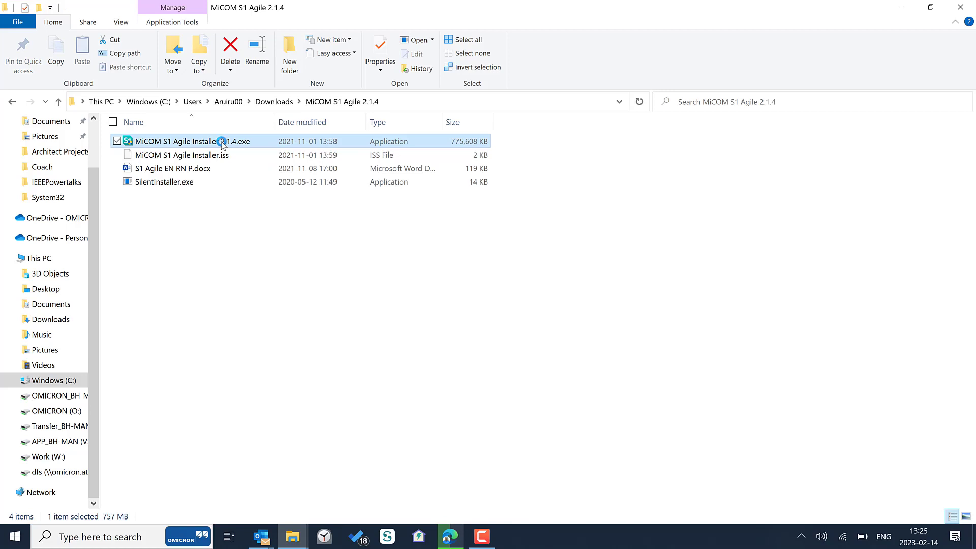
Run the installer as administrator and confirm English (United States) as the setup language
{"action": "right_click", "coordinate": [223, 143]}
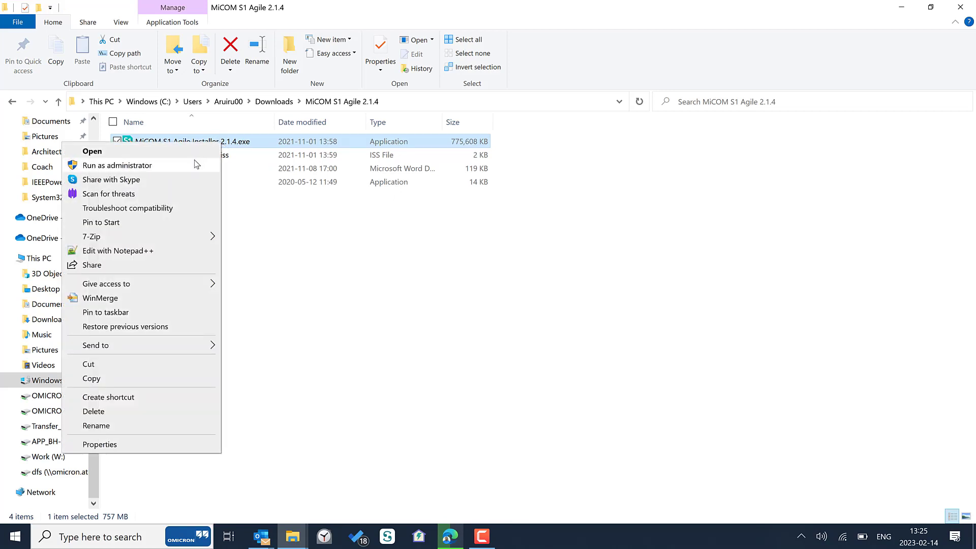
{"action": "left_click", "coordinate": [195, 165]}
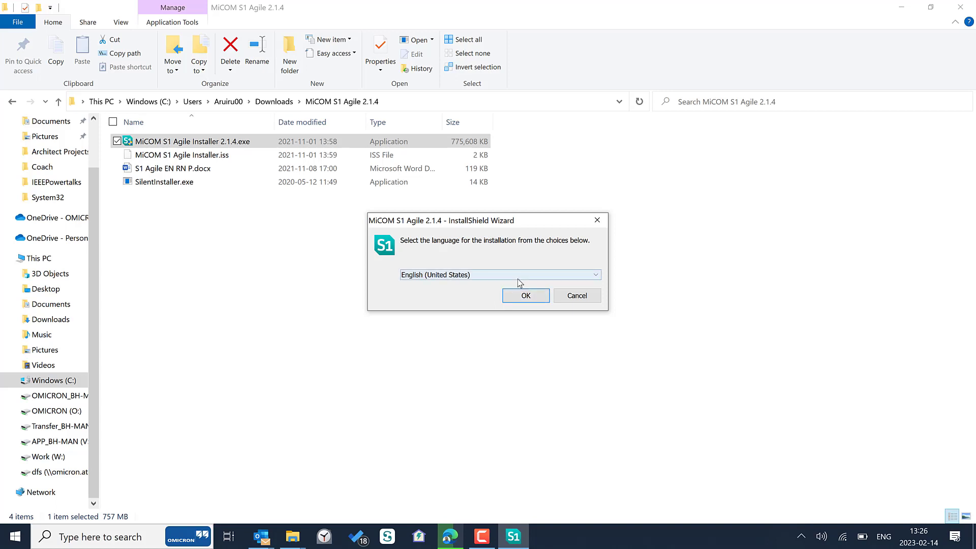
{"action": "left_click", "coordinate": [519, 276]}
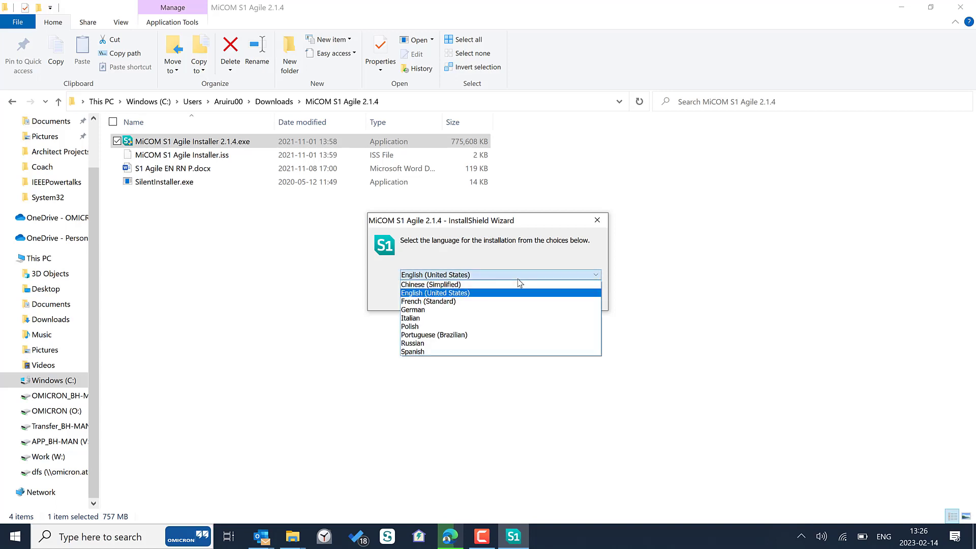
{"action": "left_click", "coordinate": [518, 276]}
{"action": "left_click", "coordinate": [526, 296]}
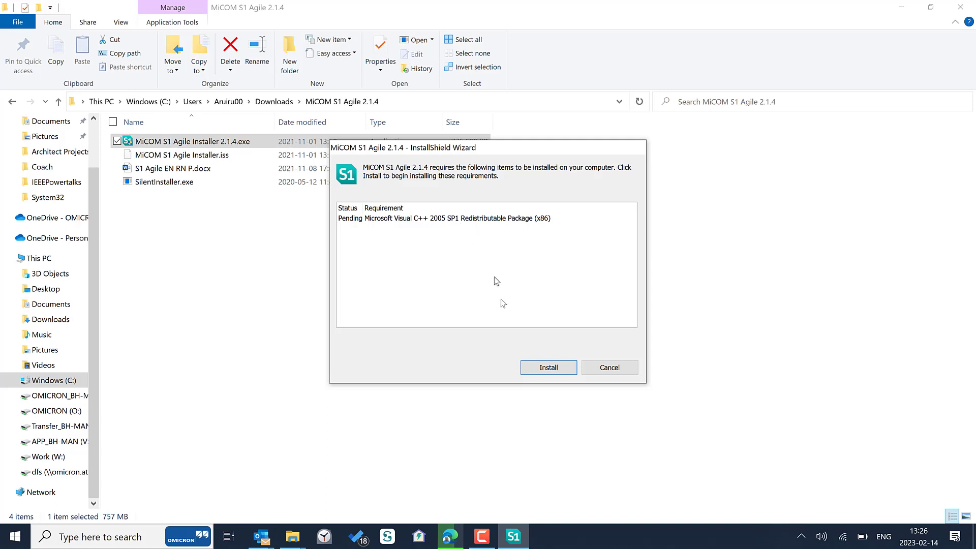
Install the pending Visual C++ 2005 SP1 prerequisite package from the requirements dialog
{"action": "left_click", "coordinate": [547, 367]}
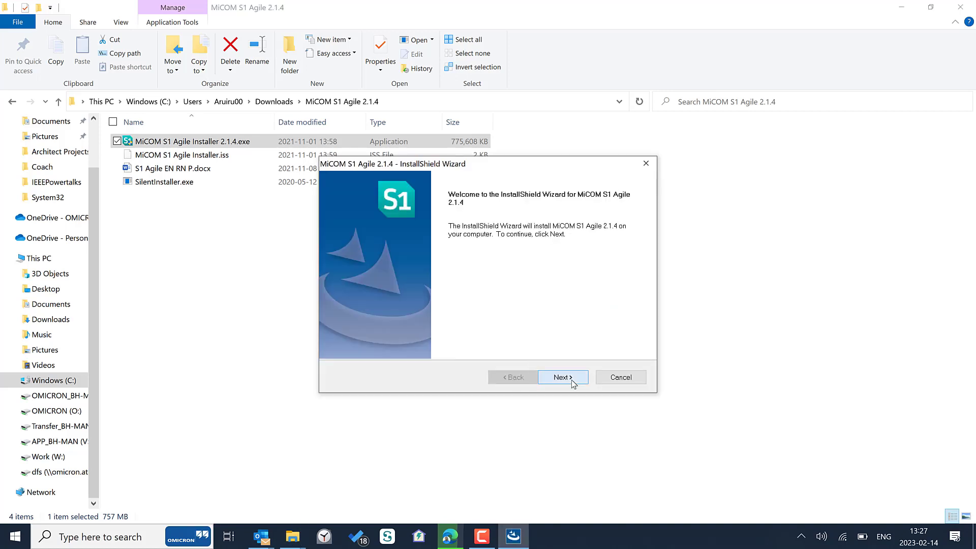
Accept the licence terms, keep Express setup and the default destination folder, reaching the settings review
{"action": "left_click", "coordinate": [573, 381]}
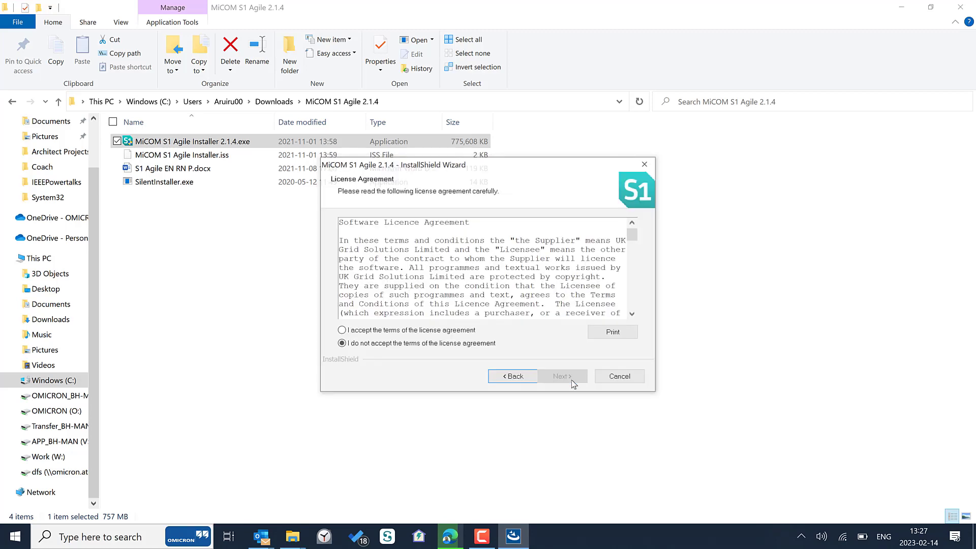
{"action": "left_click", "coordinate": [456, 337]}
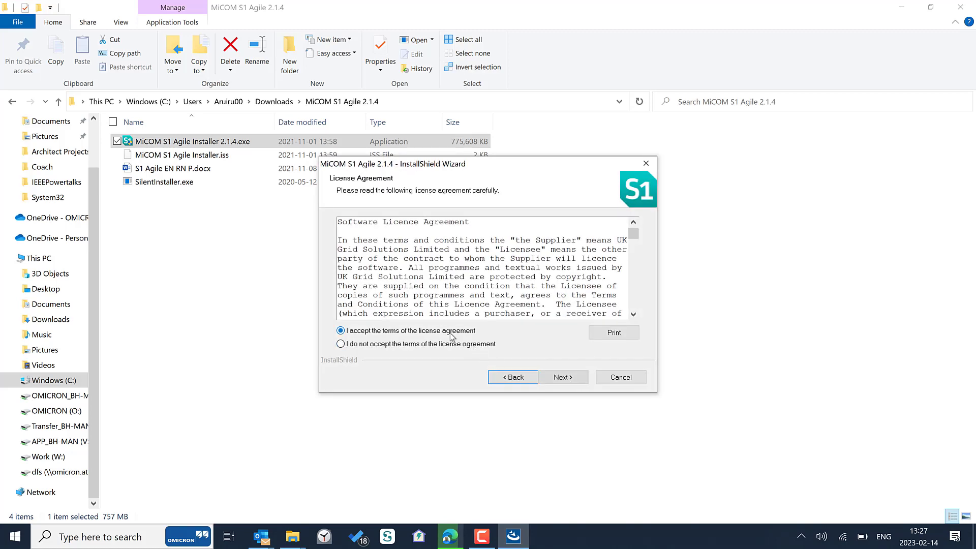
{"action": "left_click", "coordinate": [562, 377]}
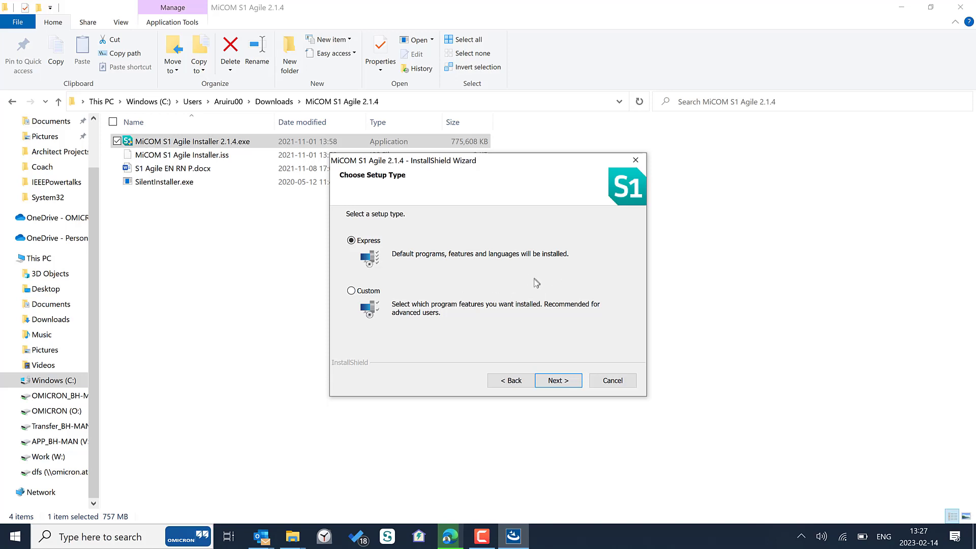
{"action": "left_click", "coordinate": [558, 381]}
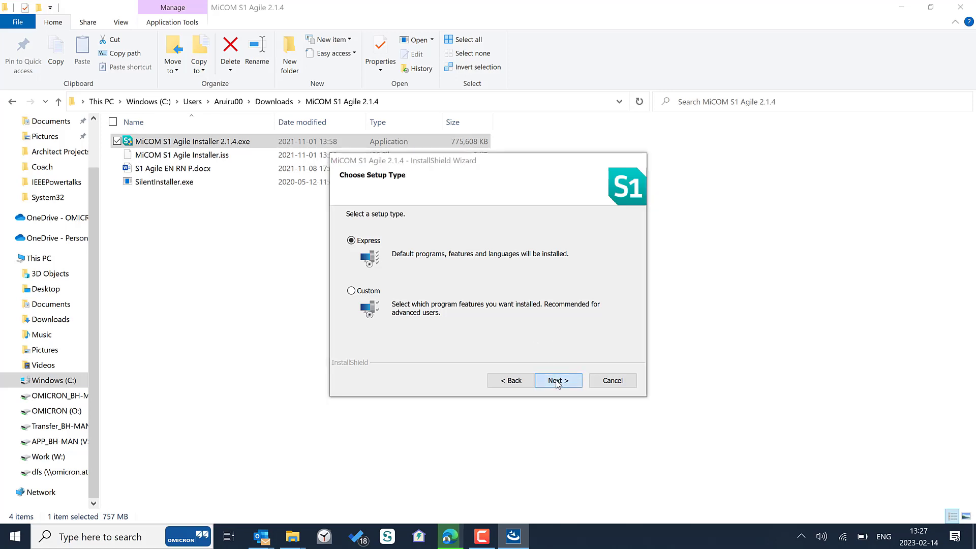
{"action": "left_click", "coordinate": [558, 381]}
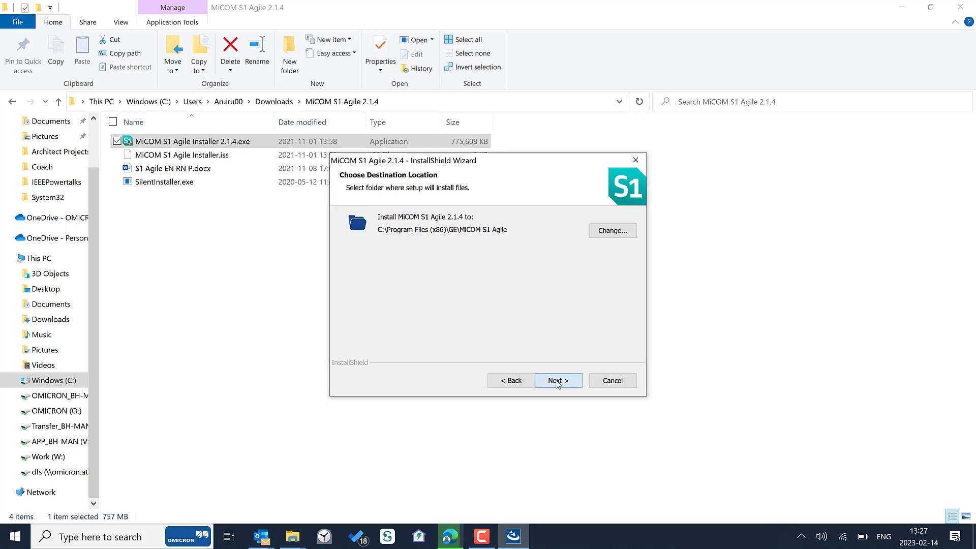
{"action": "left_click", "coordinate": [559, 380]}
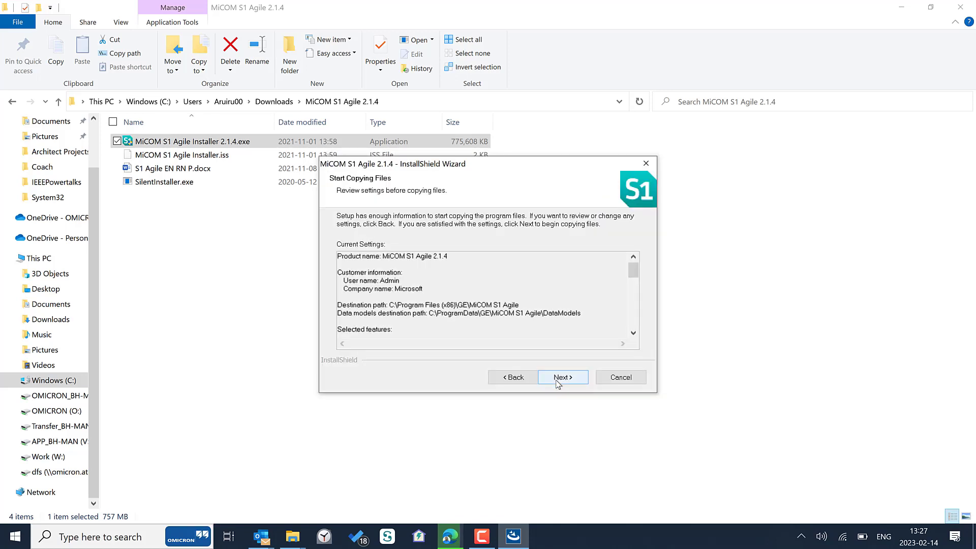
Begin copying the MiCOM S1 Agile 2.1.4 program files from the Start Copying Files page
{"action": "left_click", "coordinate": [563, 377]}
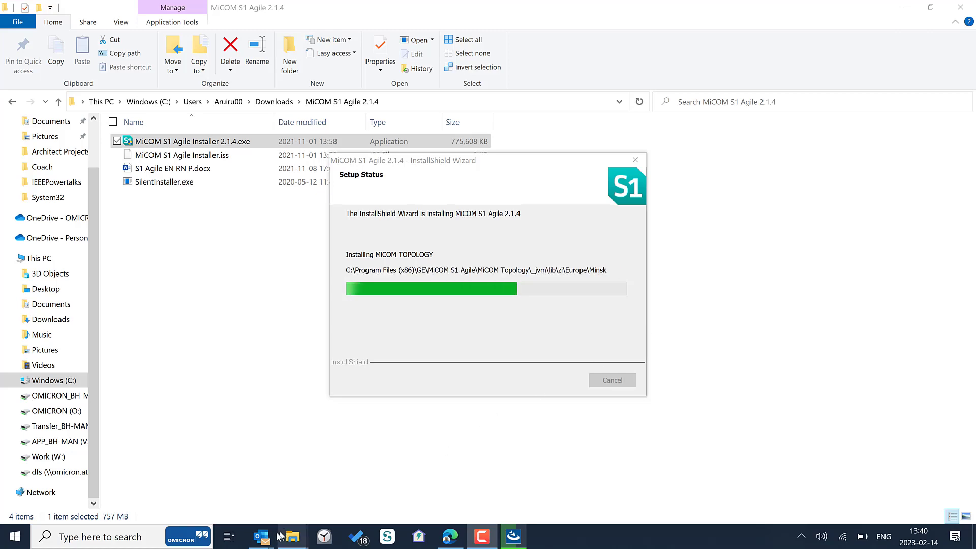
Show the GS-02938013 GE download email and highlight its note about uninstalling previous versions
{"action": "left_click", "coordinate": [261, 536]}
{"action": "left_click", "coordinate": [328, 484]}
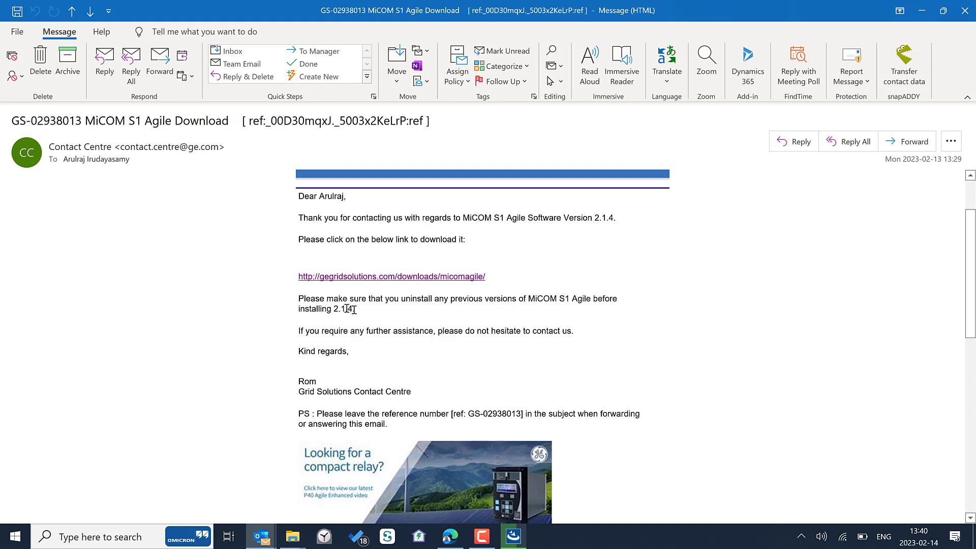
{"action": "left_click_drag", "start_coordinate": [355, 309], "coordinate": [297, 302]}
{"action": "left_click", "coordinate": [499, 365]}
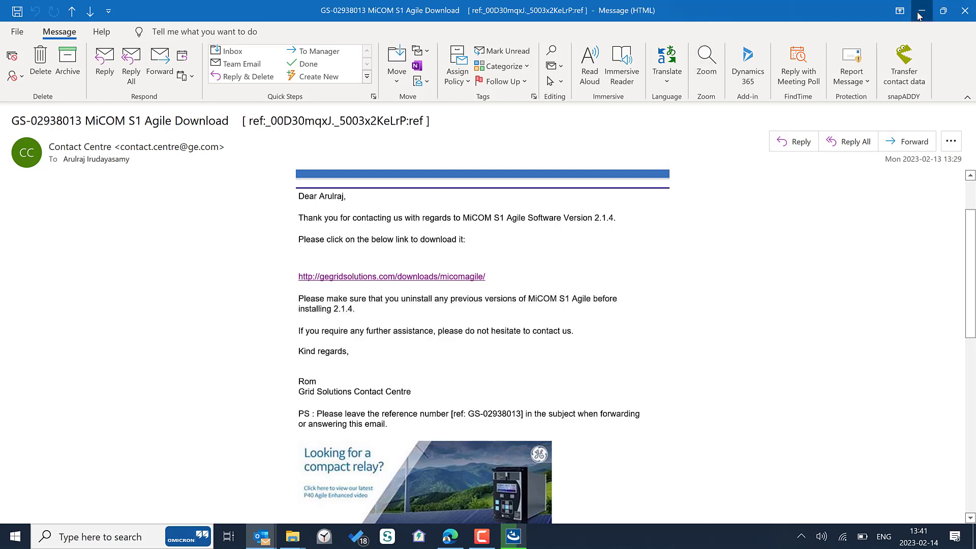
Minimize the email so the installer can run on to its Wizard Complete dialog
{"action": "left_click", "coordinate": [920, 14]}
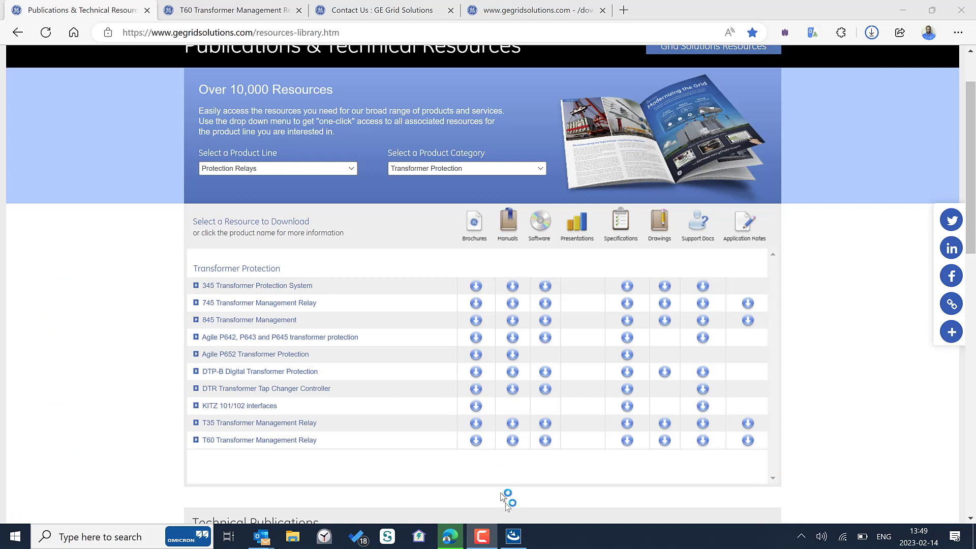
Bring the installer's completion dialog forward from the taskbar before the restart
{"action": "left_click", "coordinate": [513, 537]}
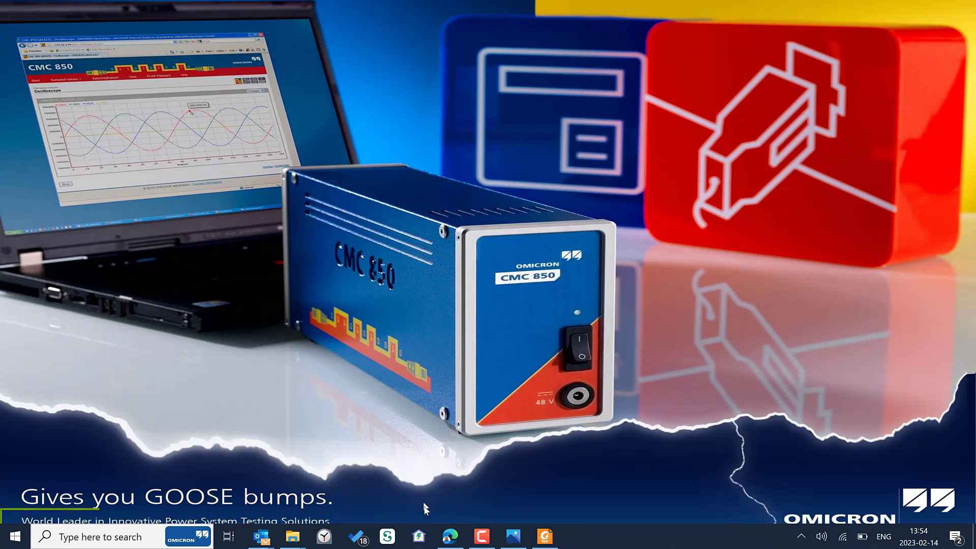
{"action": "left_click", "coordinate": [447, 539]}
{"action": "left_click", "coordinate": [450, 477]}
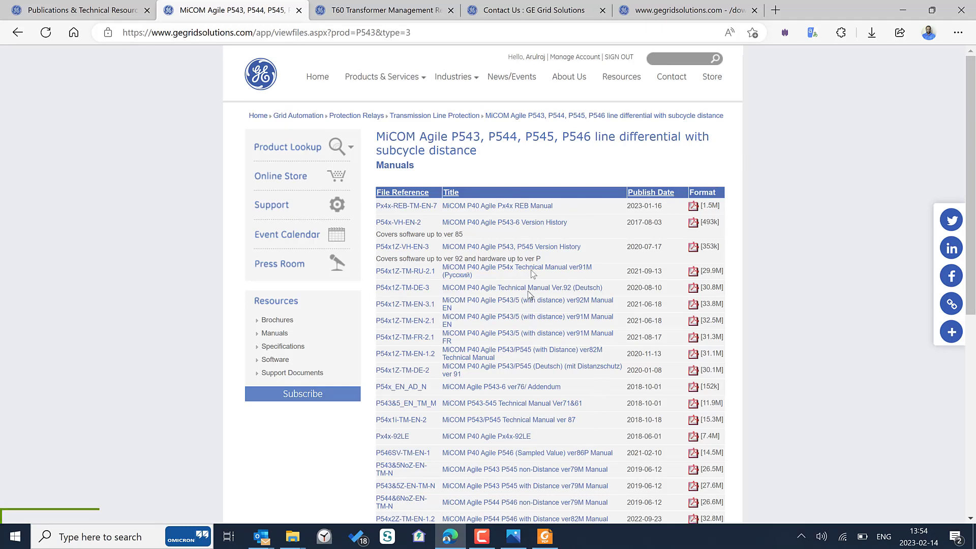
{"action": "left_click", "coordinate": [906, 7]}
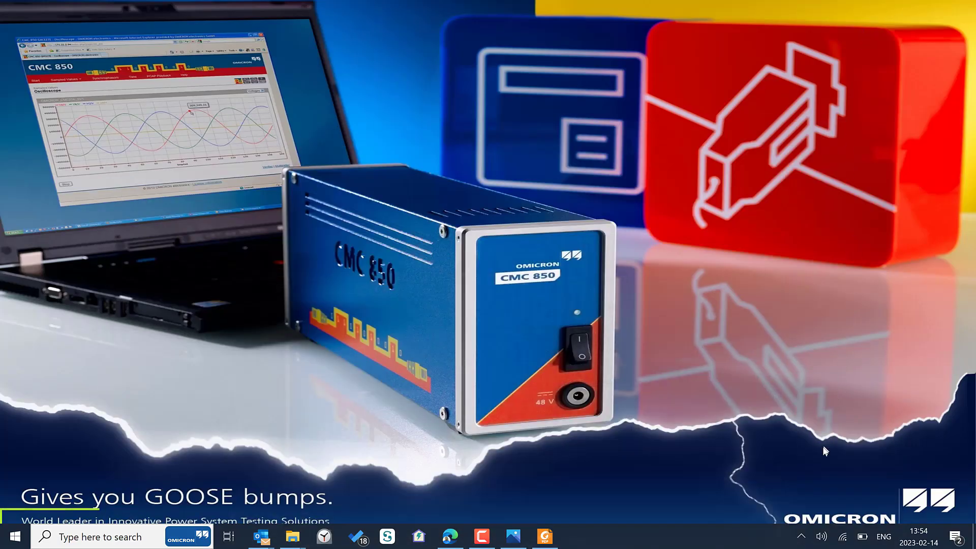
{"action": "left_click", "coordinate": [802, 536]}
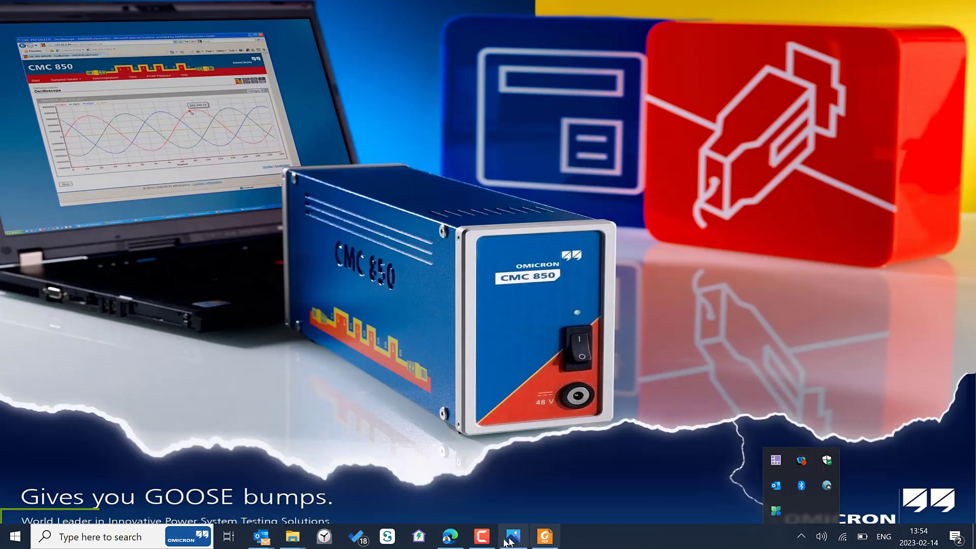
{"action": "left_click", "coordinate": [686, 473]}
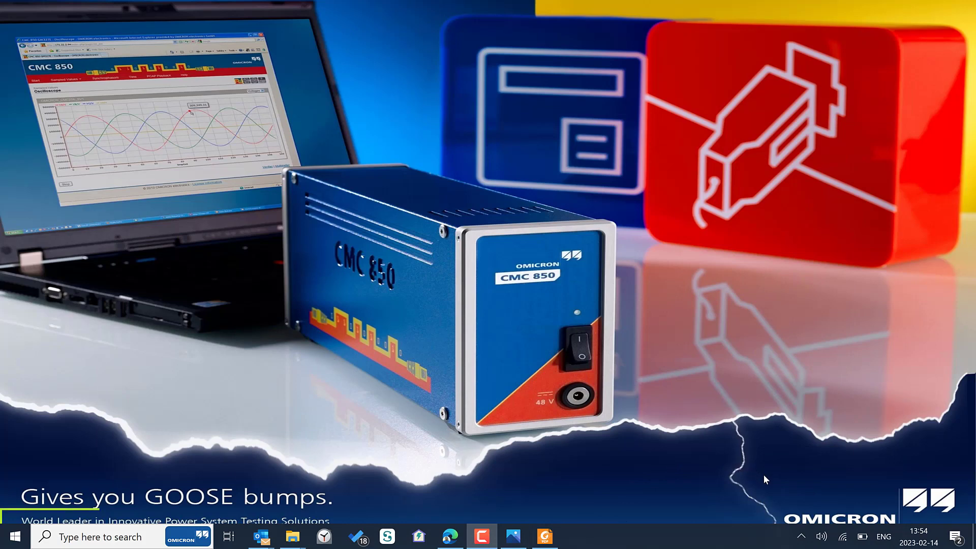